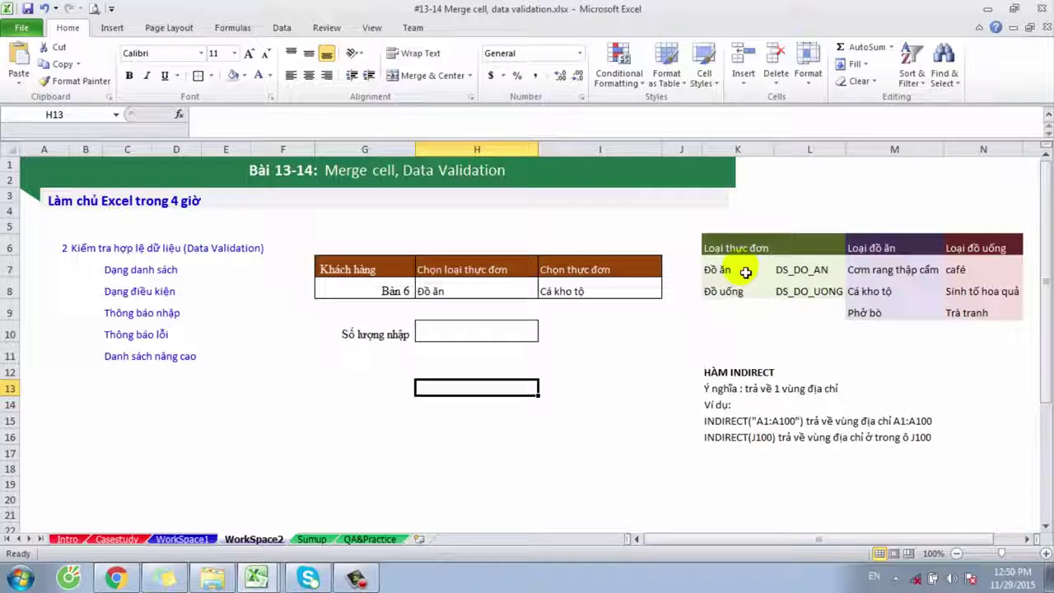
Step: Highlight the Đồ ăn / Đồ uống menu types in K7:K8, then settle on cell H8
{"action": "left_click_drag", "start_coordinate": [749, 271], "coordinate": [742, 292]}
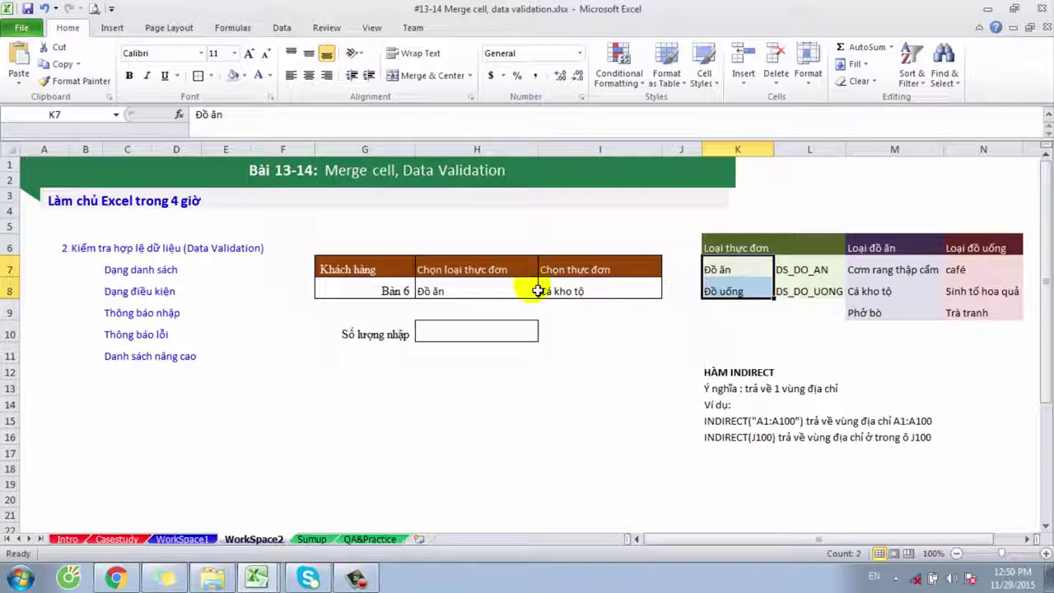
{"action": "left_click", "coordinate": [385, 292]}
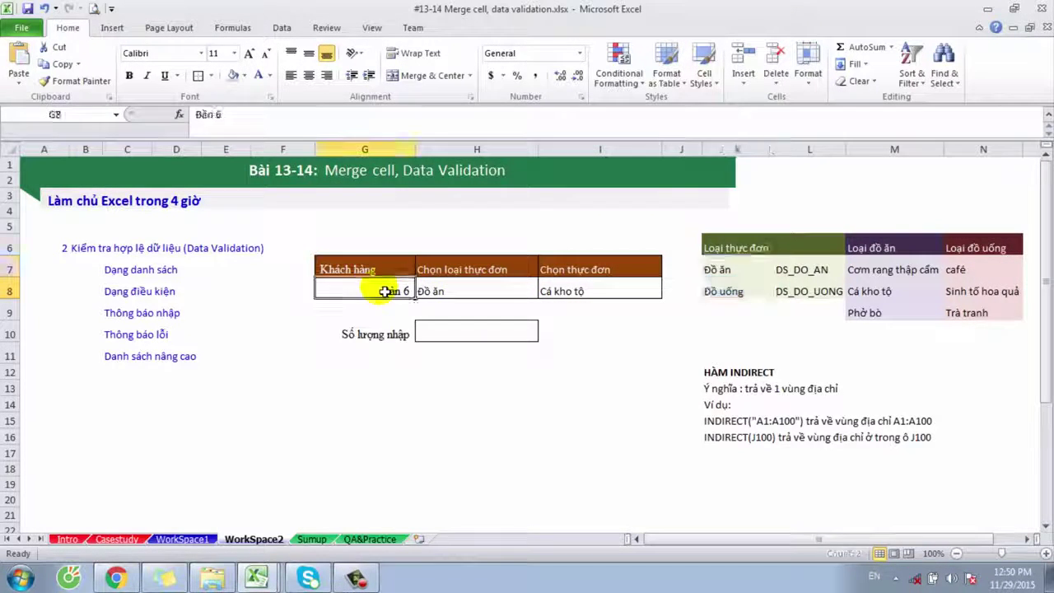
{"action": "left_click", "coordinate": [450, 296]}
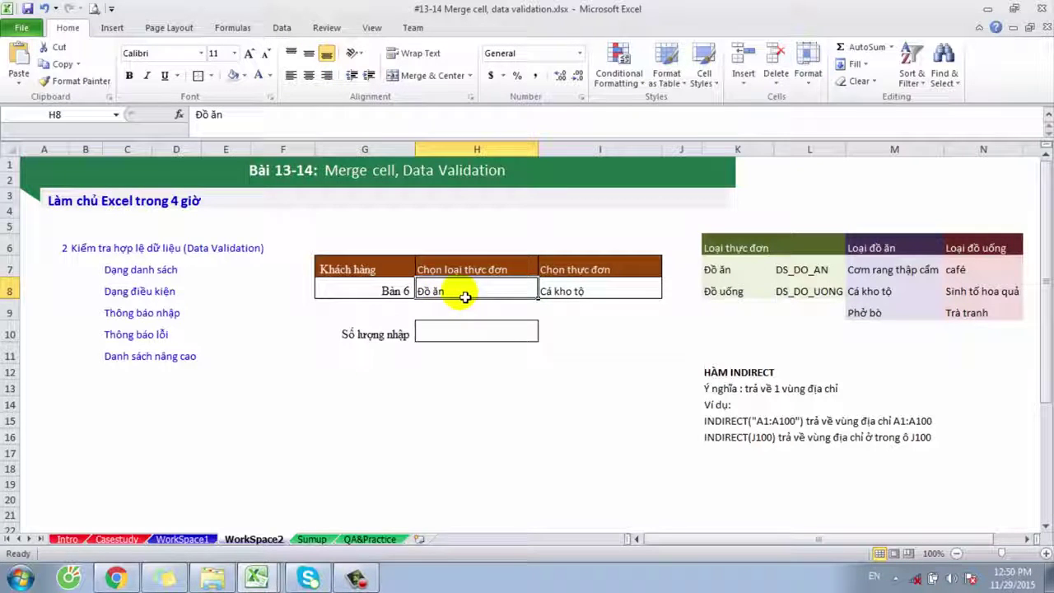
{"action": "double_click", "coordinate": [466, 295]}
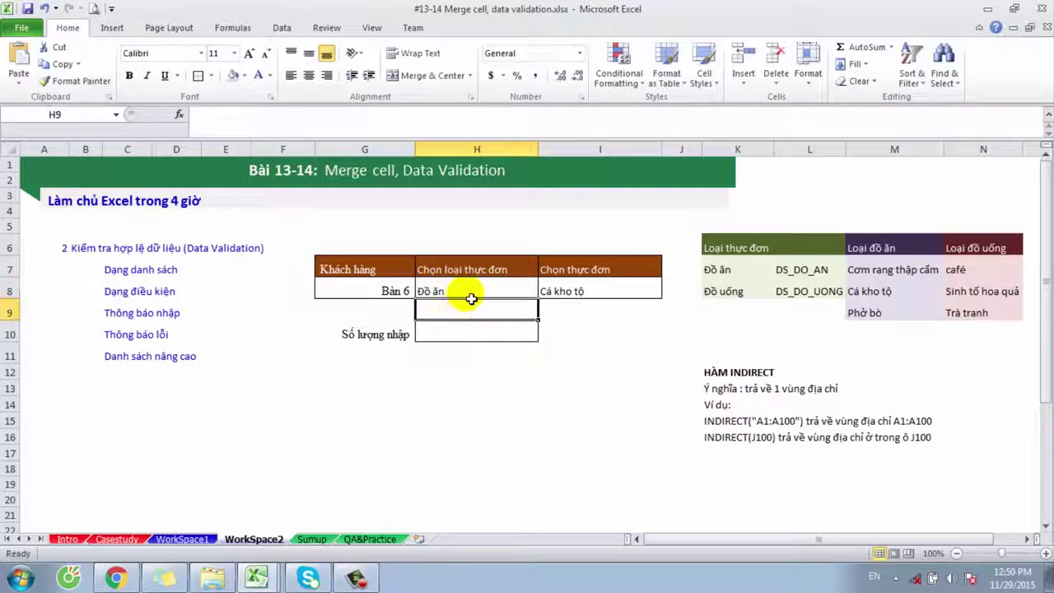
{"action": "left_click", "coordinate": [465, 293]}
{"action": "left_click", "coordinate": [480, 316]}
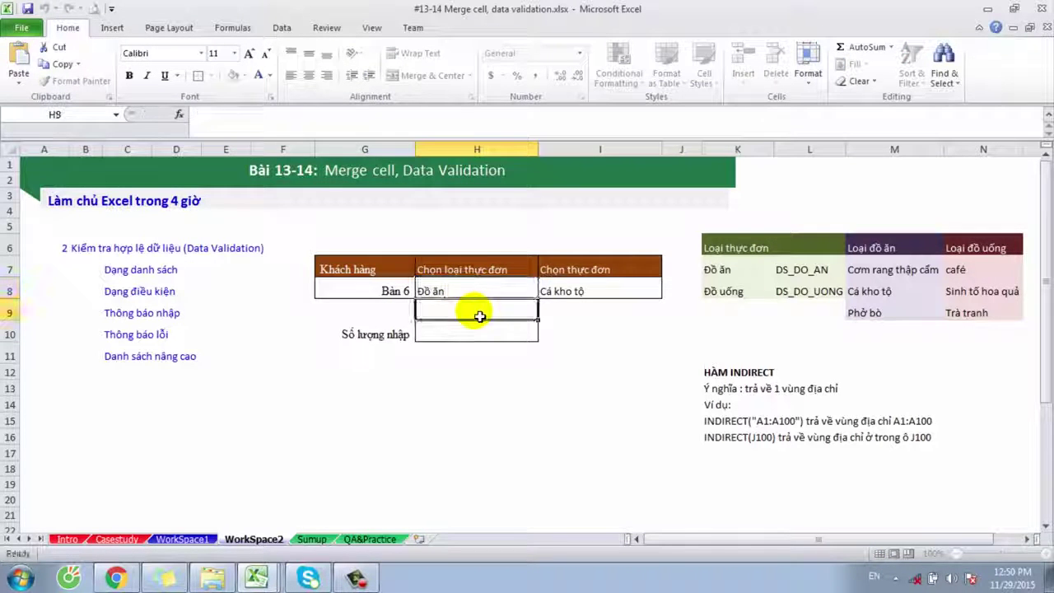
{"action": "left_click", "coordinate": [495, 293]}
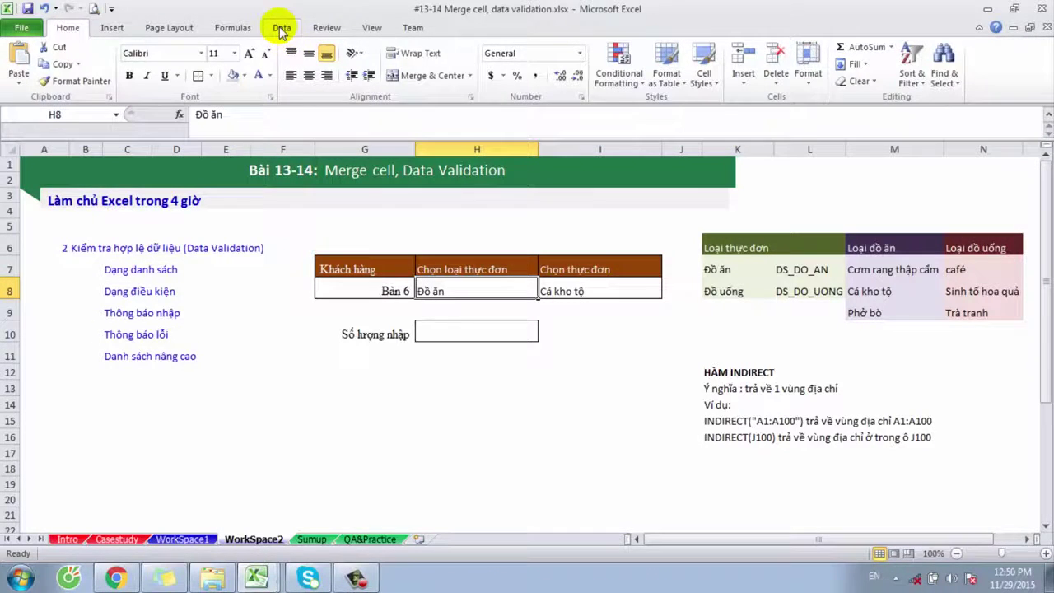
Step: Give H8 List validation with source =$K$7:$K$8 and check its new dropdown
{"action": "left_click", "coordinate": [281, 31]}
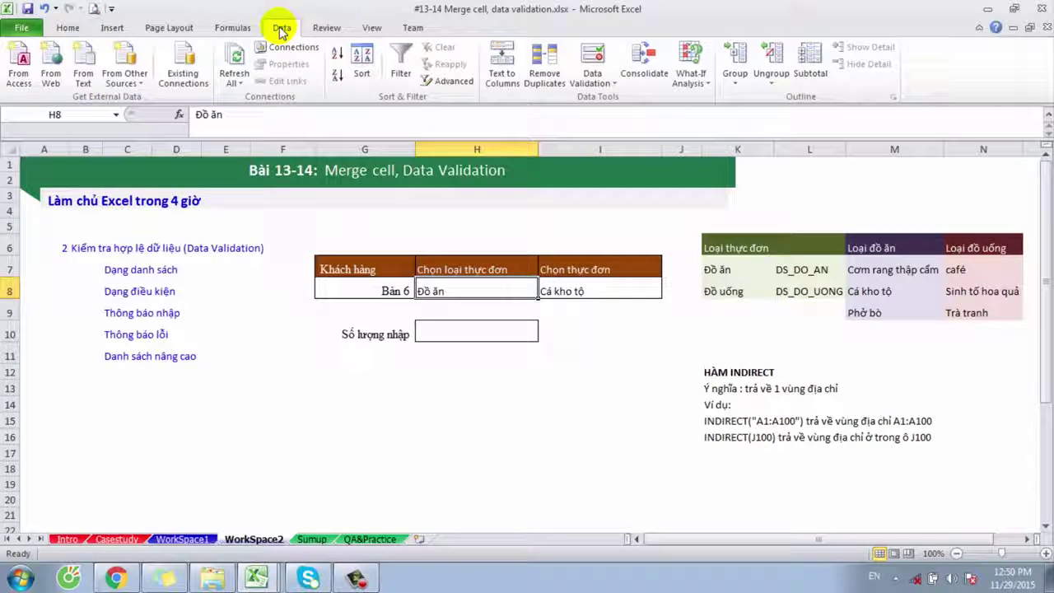
{"action": "left_click", "coordinate": [598, 76]}
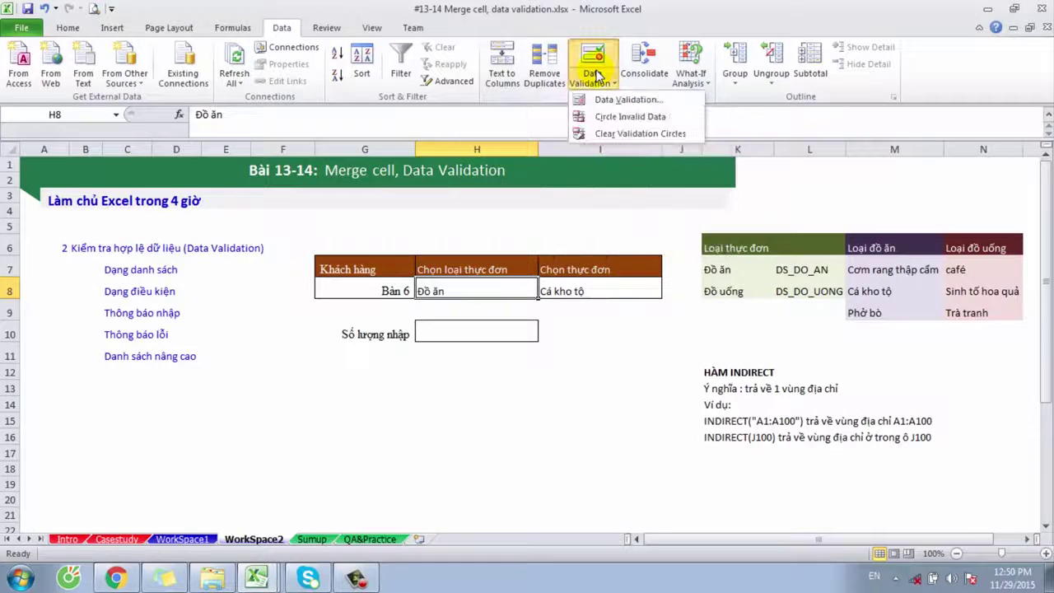
{"action": "left_click", "coordinate": [602, 103]}
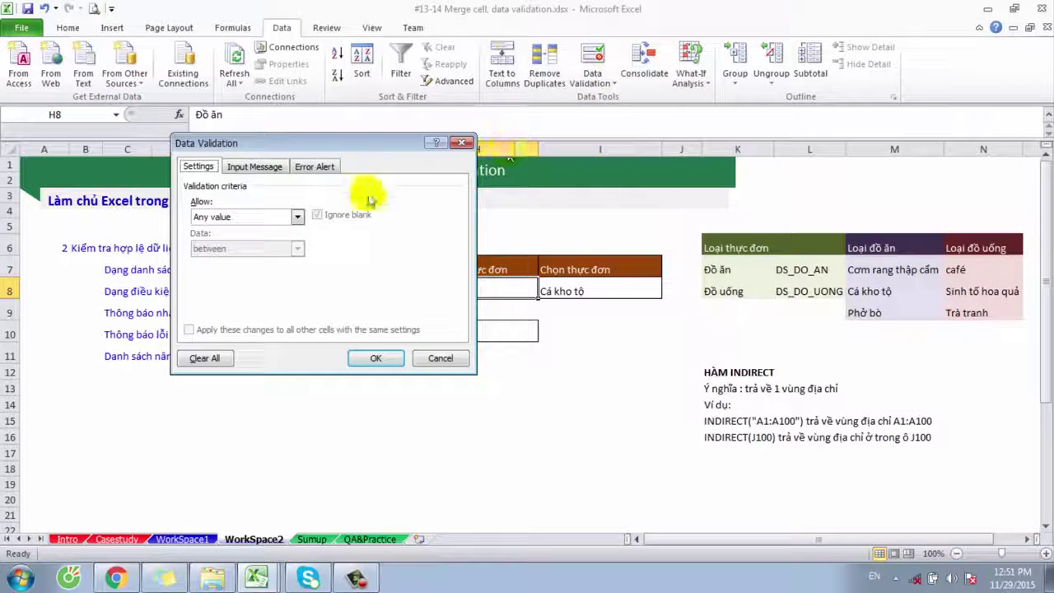
{"action": "left_click", "coordinate": [298, 218]}
{"action": "left_click", "coordinate": [278, 262]}
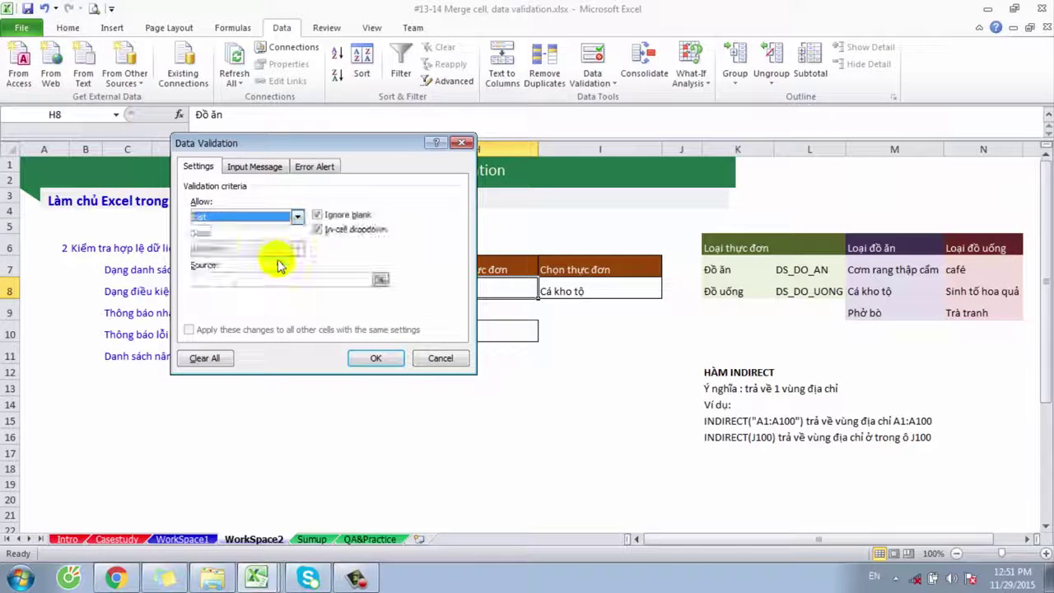
{"action": "left_click", "coordinate": [381, 280]}
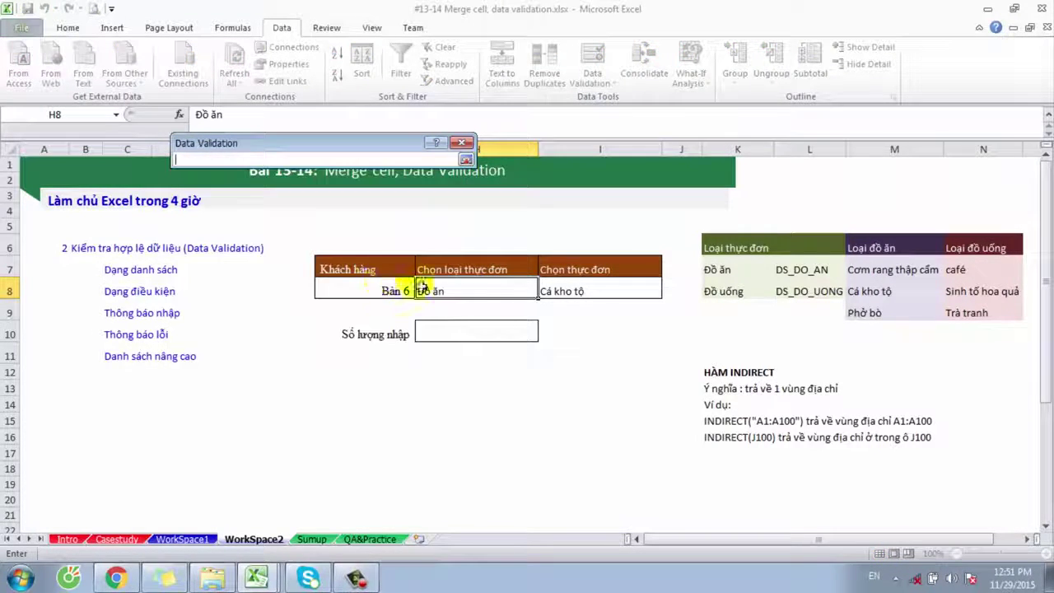
{"action": "left_click_drag", "start_coordinate": [718, 271], "coordinate": [722, 293]}
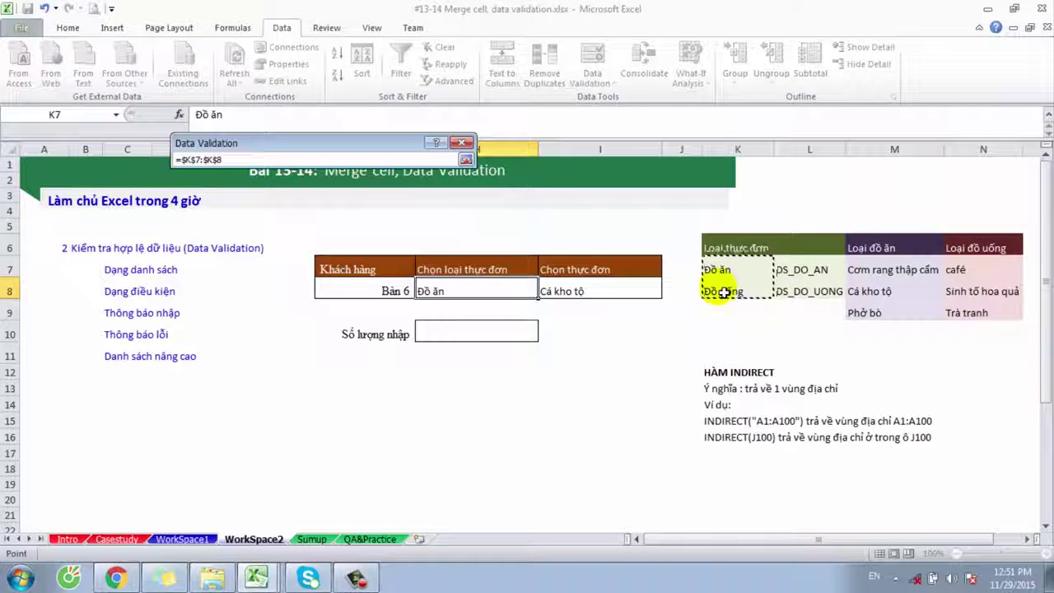
{"action": "key", "text": "Return"}
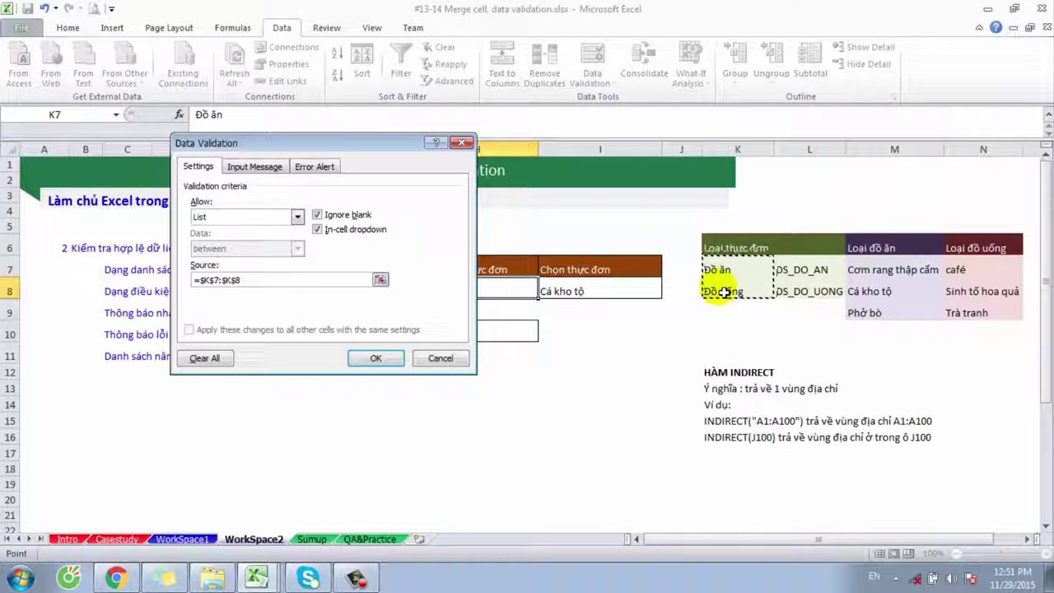
{"action": "left_click", "coordinate": [379, 360]}
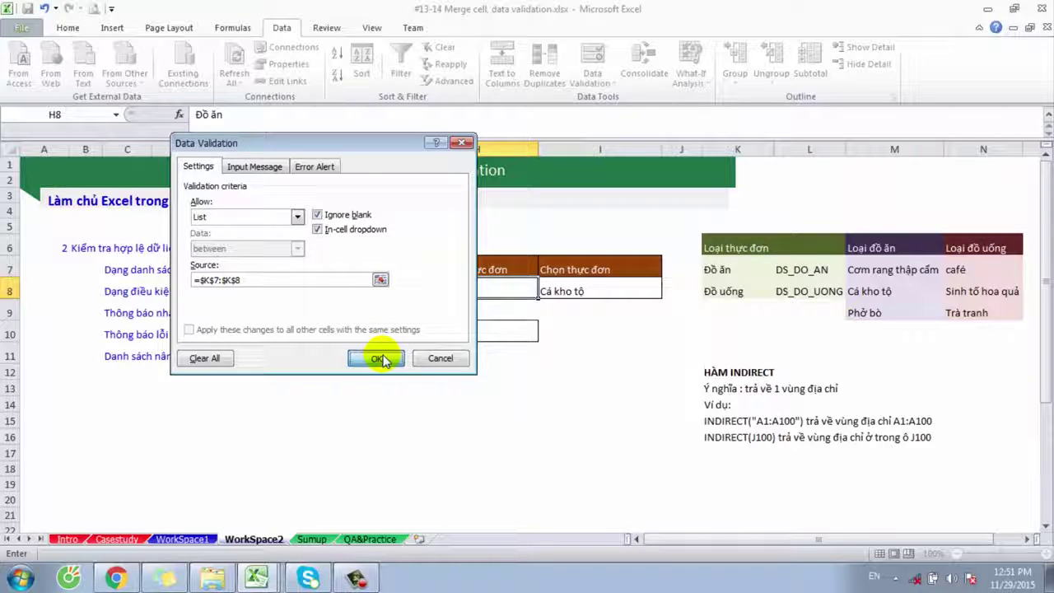
{"action": "left_click", "coordinate": [545, 291]}
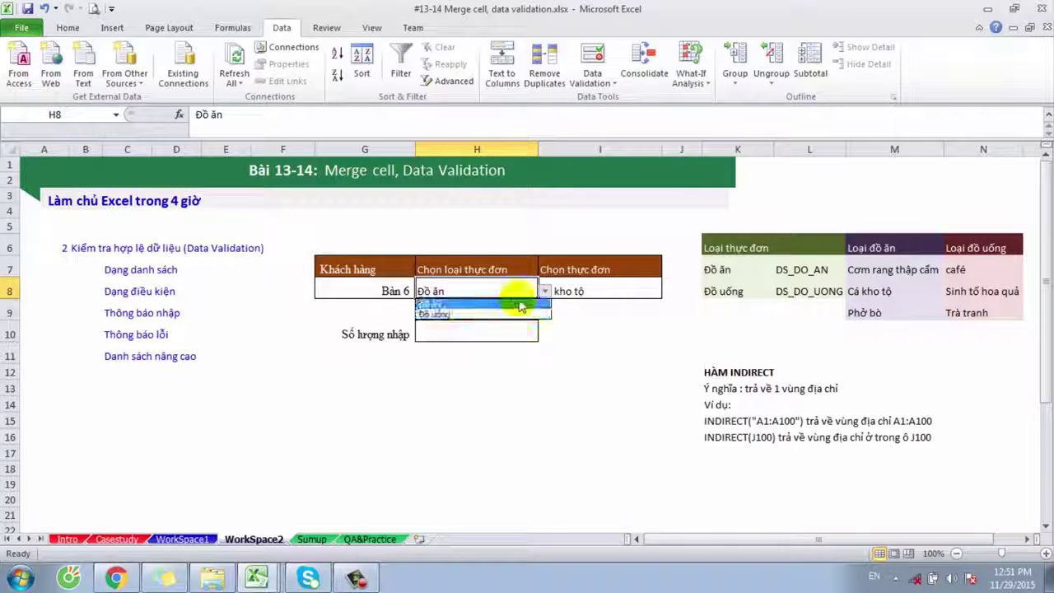
Step: Add the input message 'Bạn chọn loại thực đơn' to H8's validation
{"action": "left_click", "coordinate": [574, 327]}
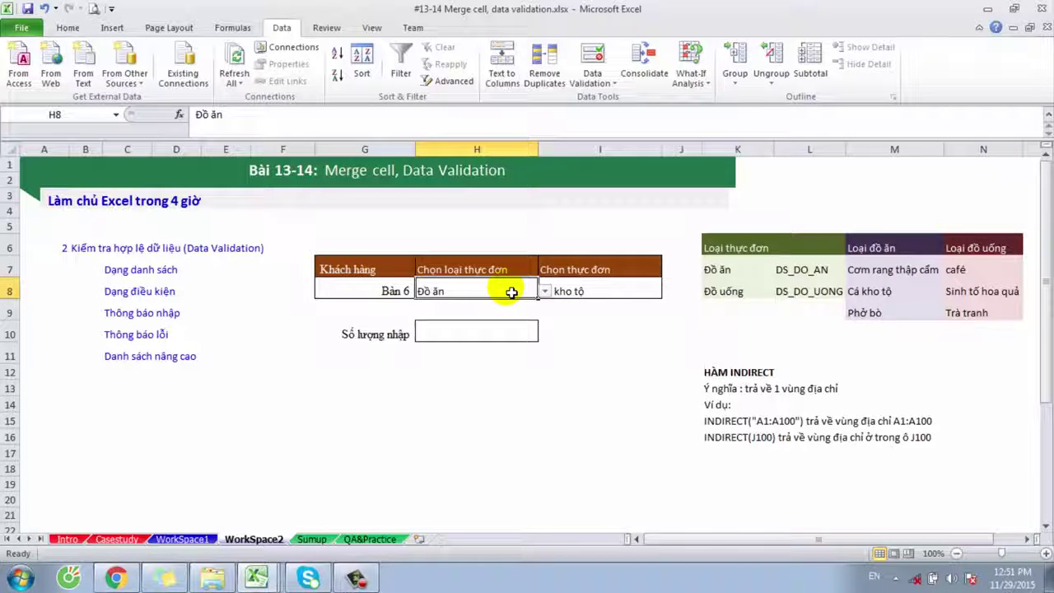
{"action": "left_click", "coordinate": [593, 62]}
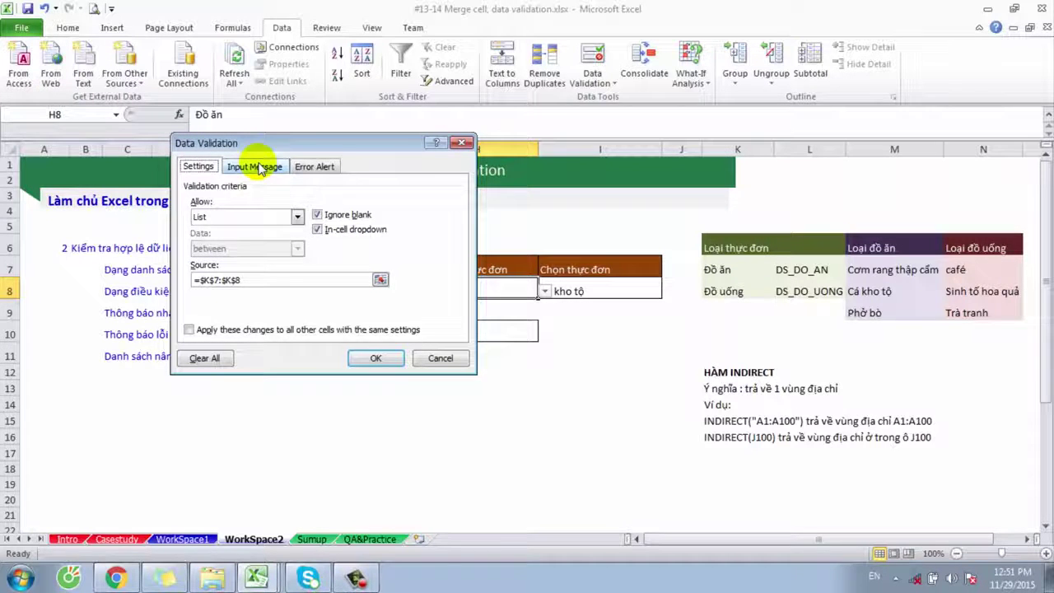
{"action": "left_click", "coordinate": [258, 168]}
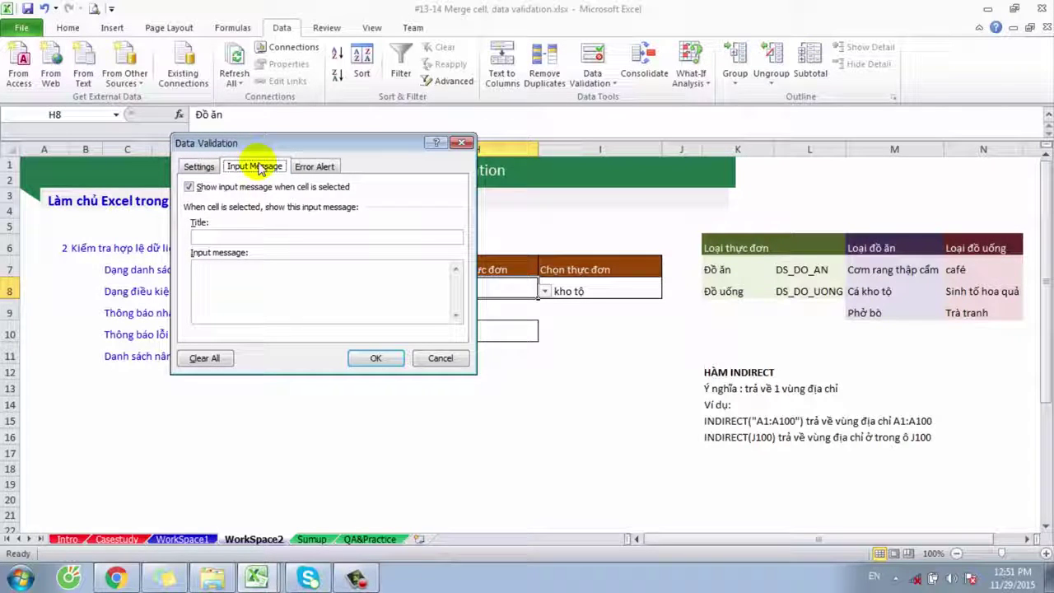
{"action": "left_click", "coordinate": [344, 300]}
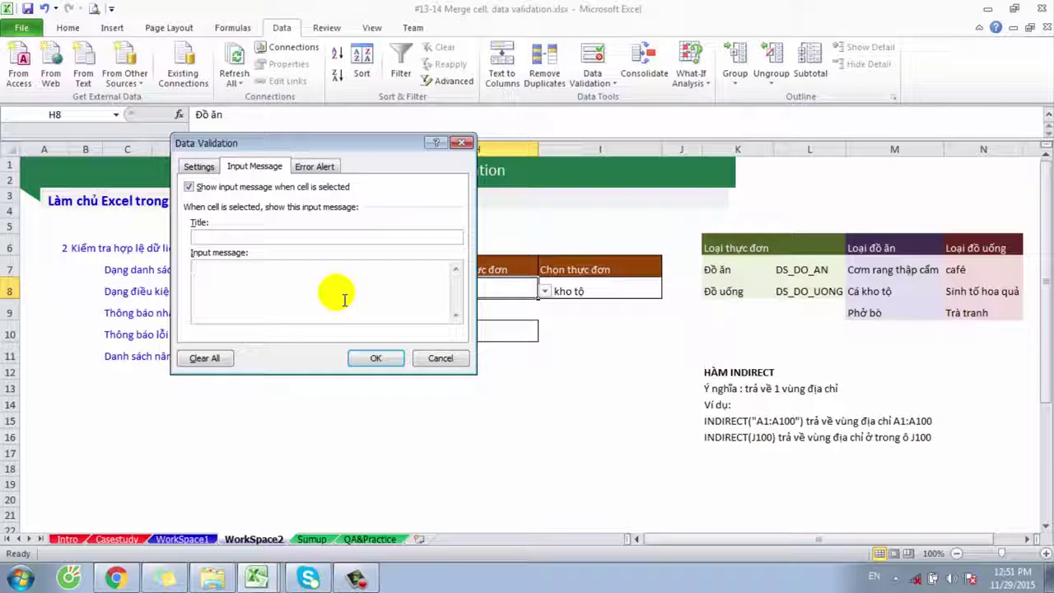
{"action": "type", "text": "Bạn"}
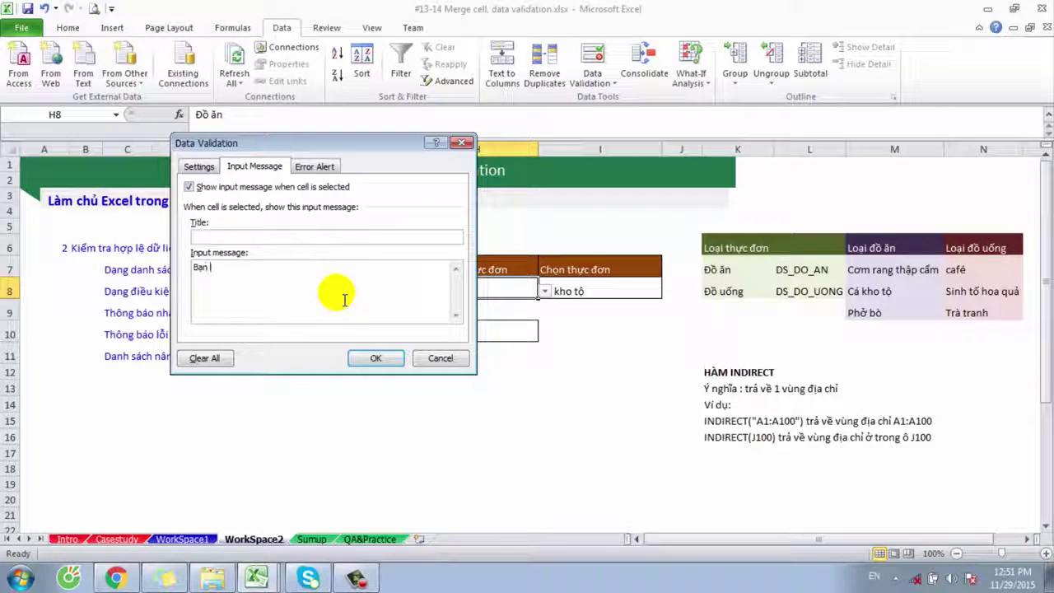
{"action": "type", "text": " chọn loại "}
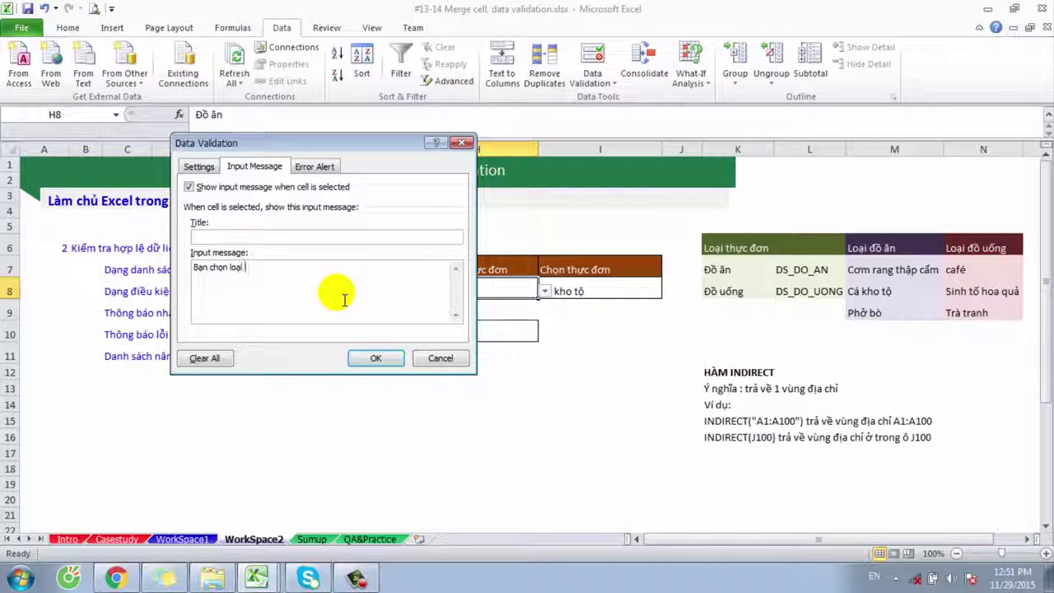
{"action": "type", "text": "thực đơn"}
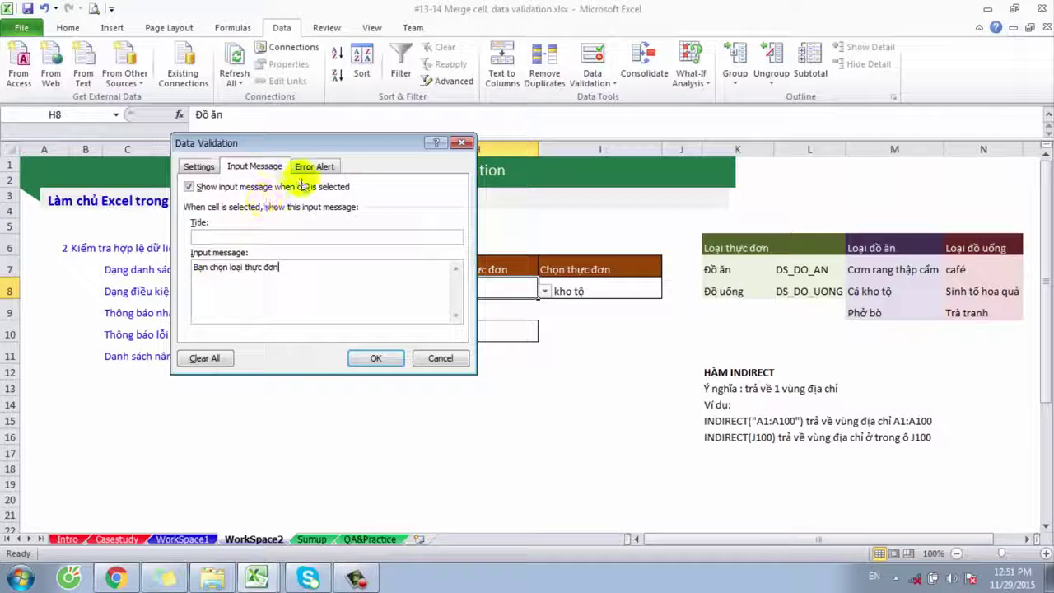
Step: Add a Stop error alert with message 'Bạn cần chọn nhé' to H8 and confirm
{"action": "left_click", "coordinate": [322, 169]}
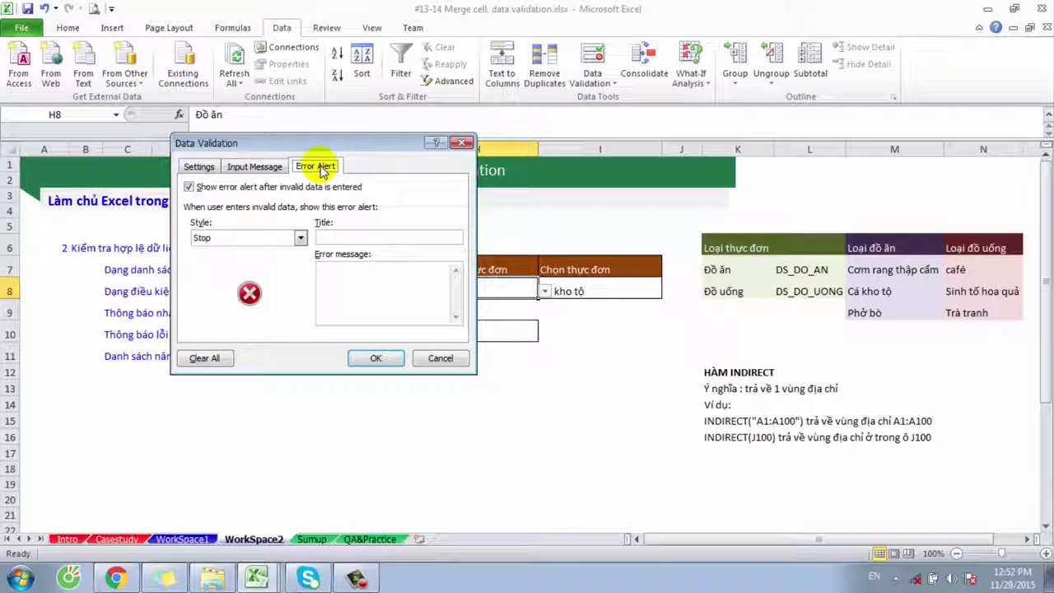
{"action": "left_click", "coordinate": [374, 287]}
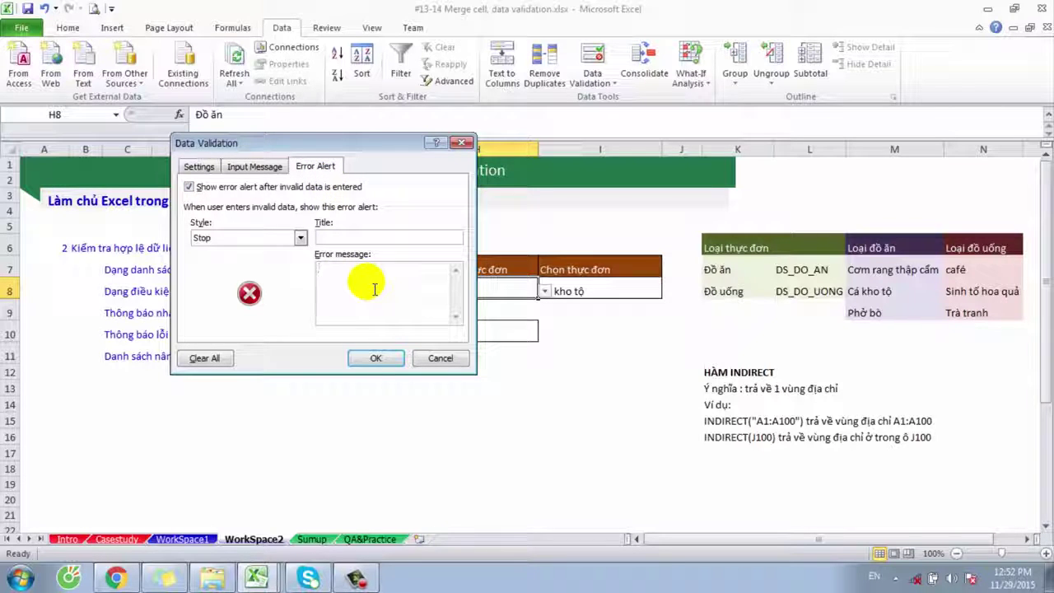
{"action": "type", "text": "Ban n"}
{"action": "type", "text": "hé"}
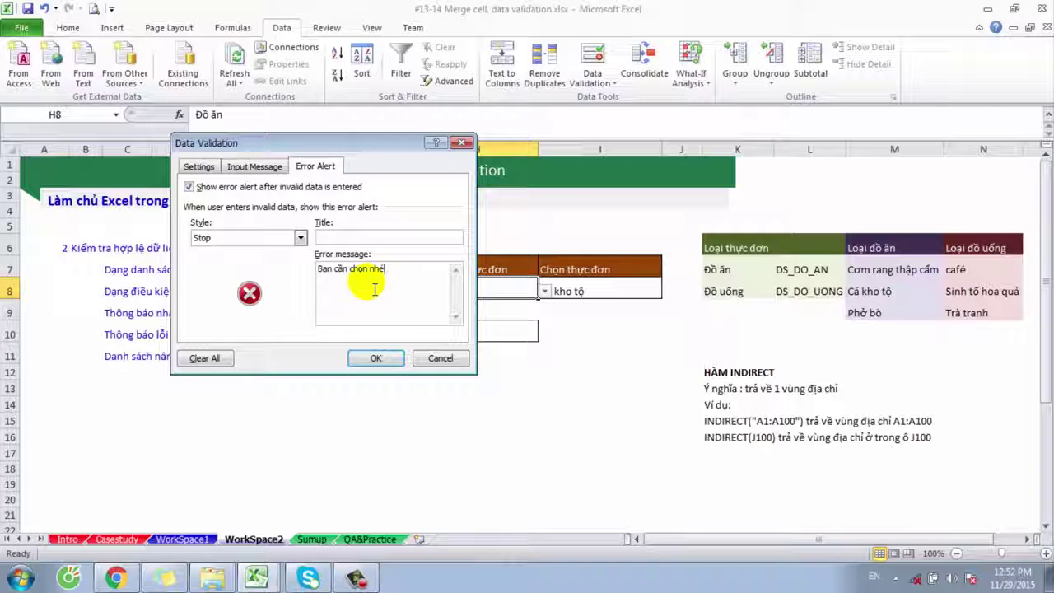
{"action": "type", "text": "!"}
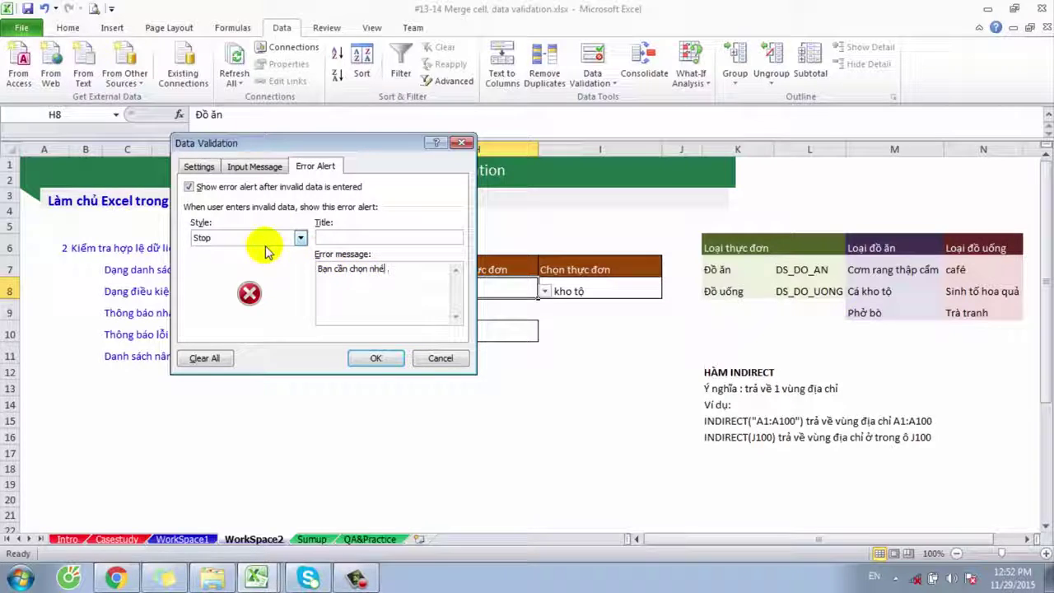
{"action": "left_click", "coordinate": [379, 361]}
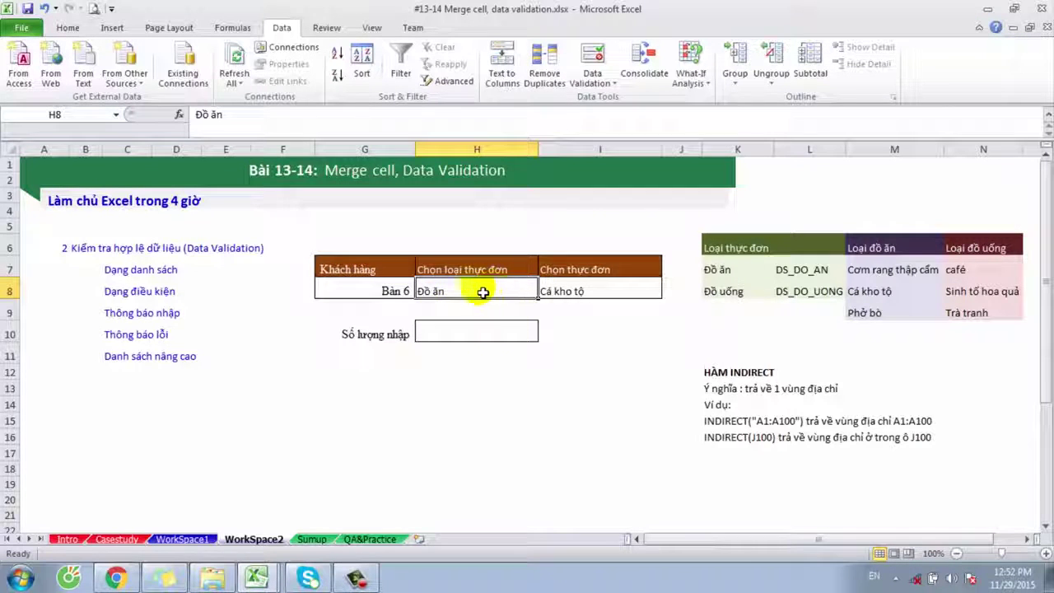
{"action": "left_click", "coordinate": [388, 306]}
{"action": "left_click", "coordinate": [434, 294]}
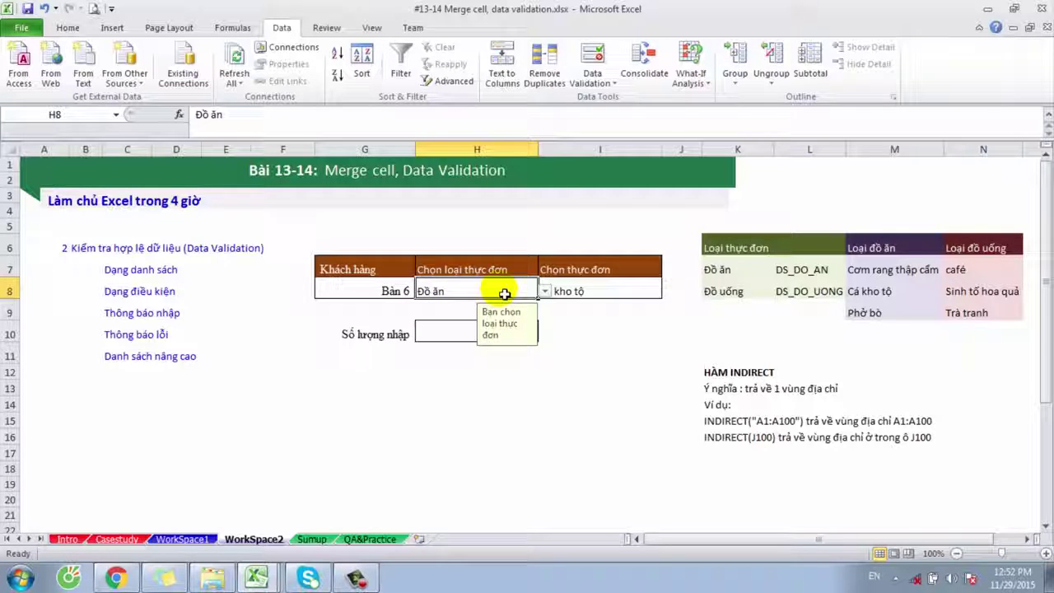
{"action": "double_click", "coordinate": [504, 294]}
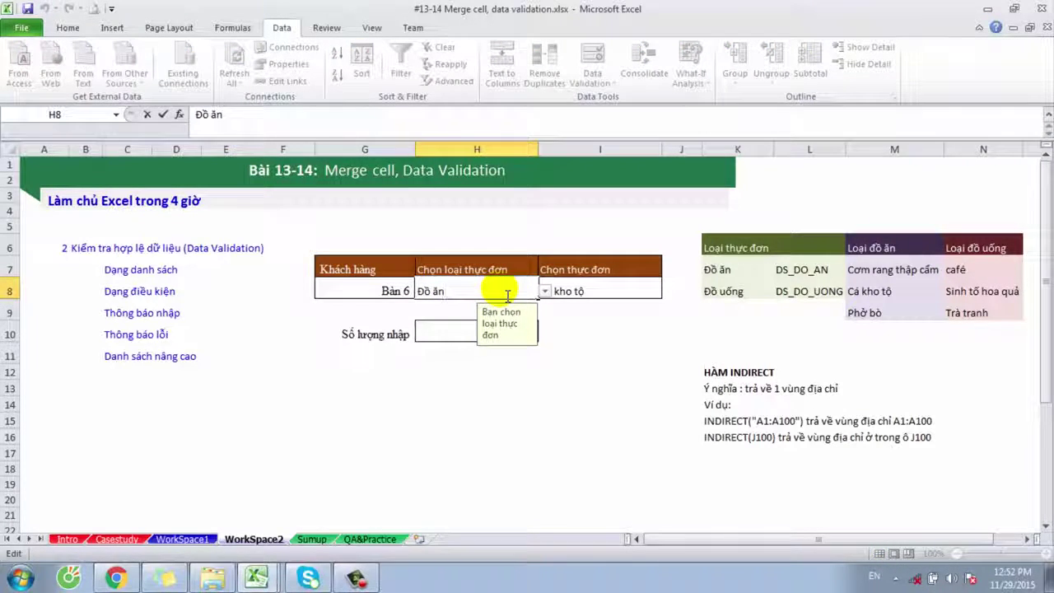
{"action": "key", "text": "BackSpace"}
{"action": "type", "text": "dùng"}
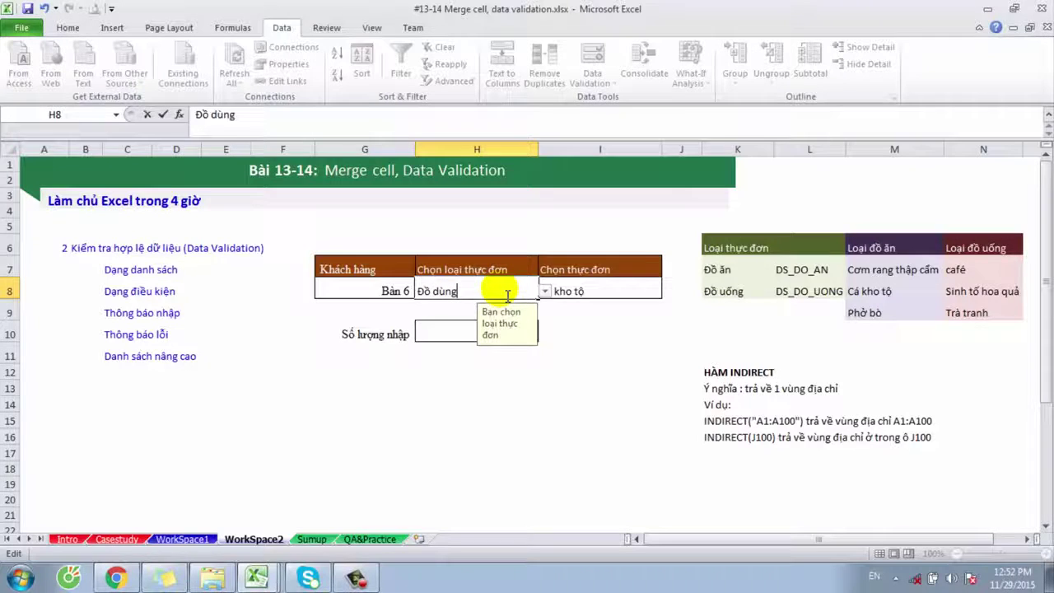
{"action": "key", "text": "Return"}
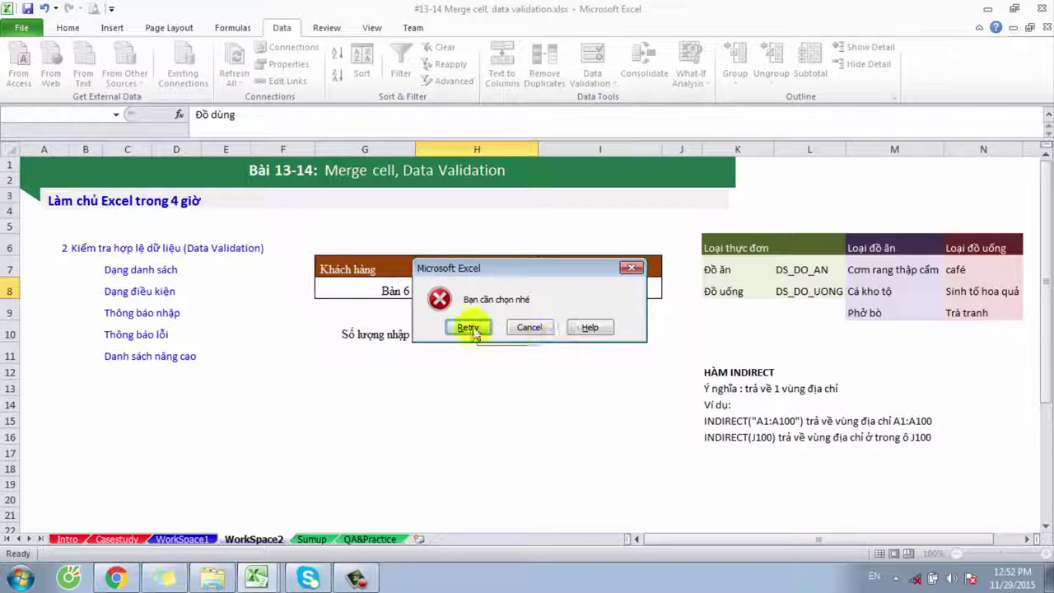
{"action": "left_click", "coordinate": [524, 328]}
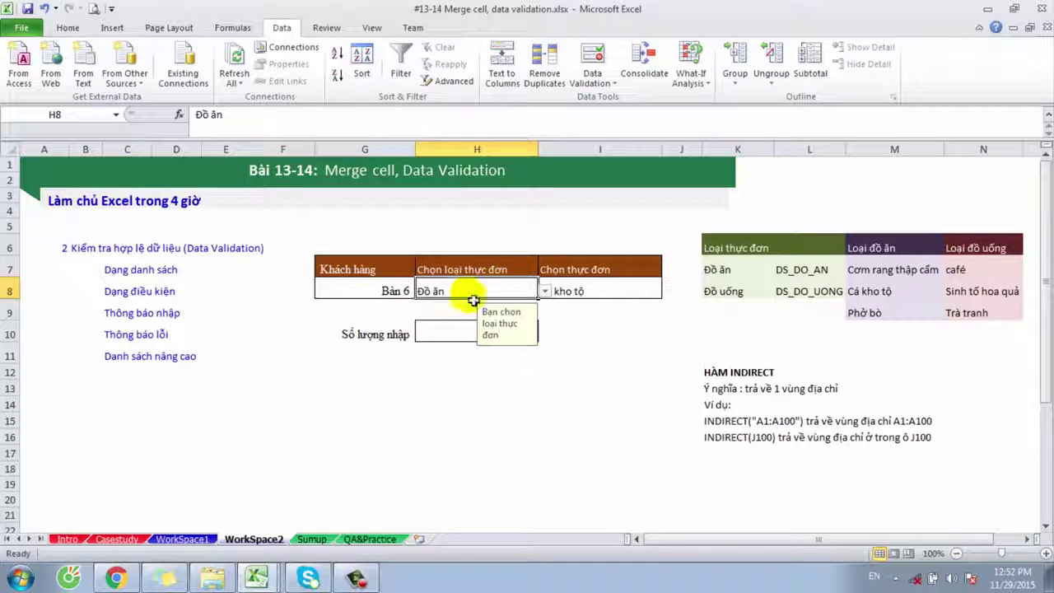
{"action": "left_click", "coordinate": [503, 383]}
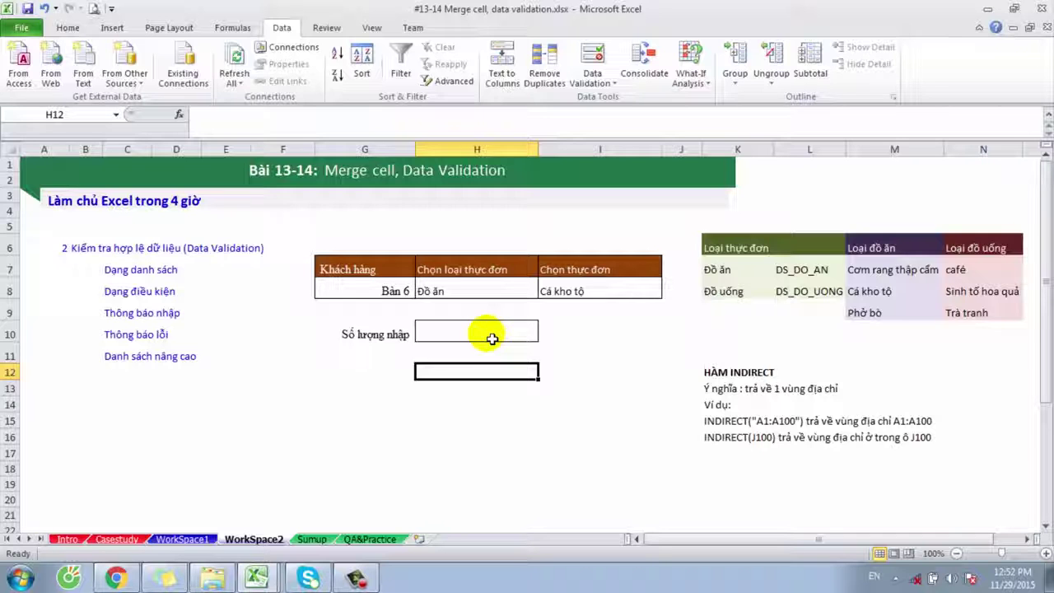
Step: Give quantity cell H10 a Custom validation rule with formula =H10>0
{"action": "left_click", "coordinate": [492, 339]}
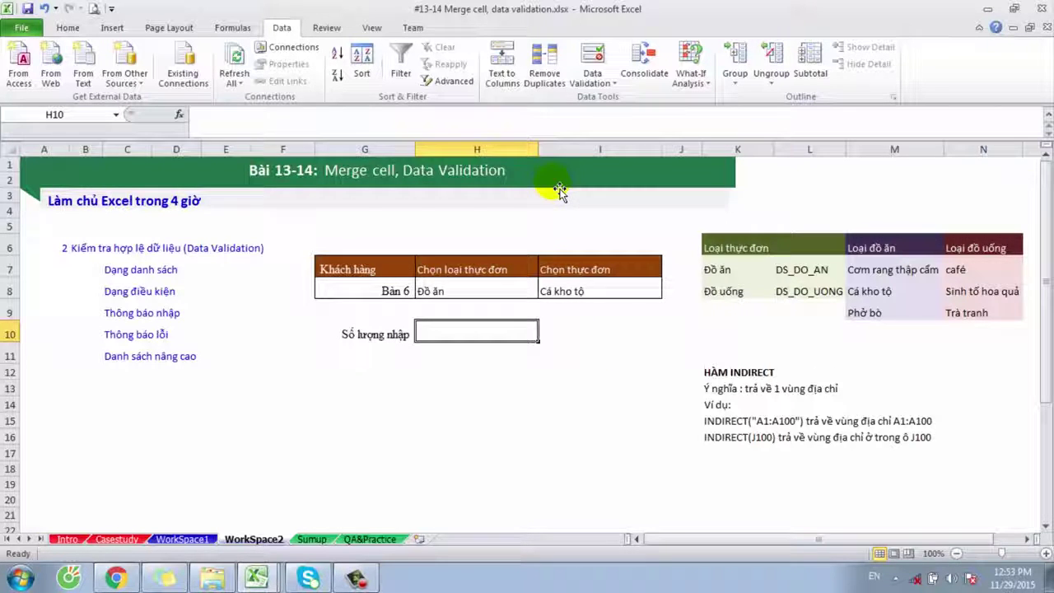
{"action": "left_click", "coordinate": [592, 66]}
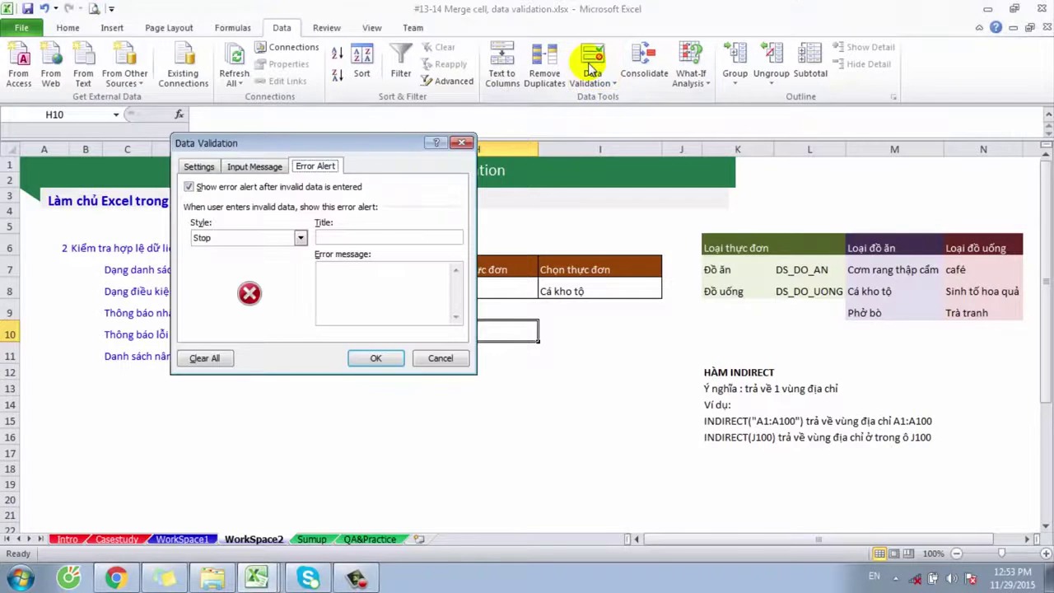
{"action": "left_click", "coordinate": [201, 167]}
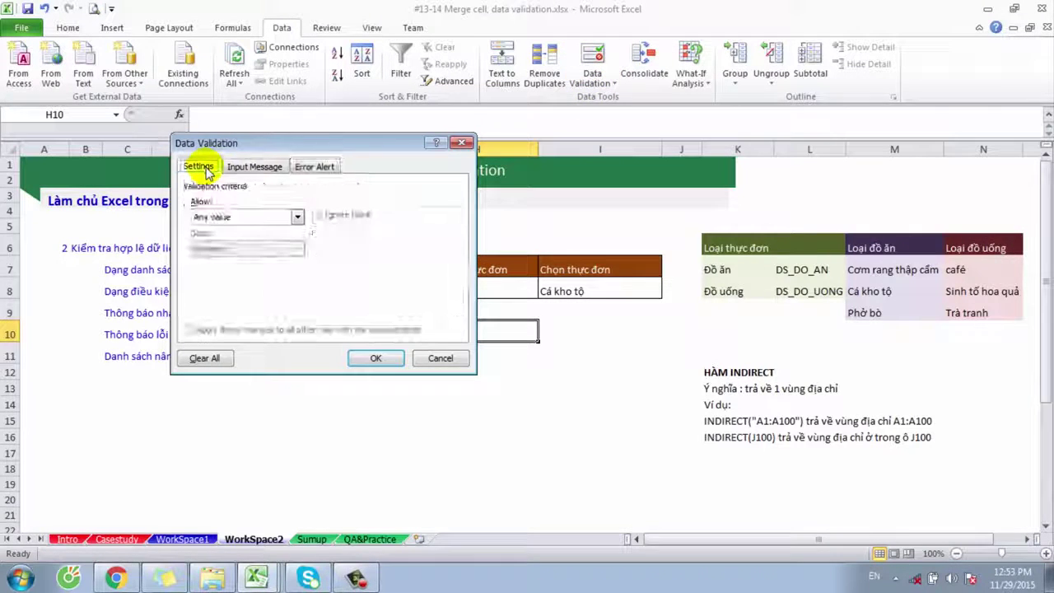
{"action": "left_click", "coordinate": [218, 217]}
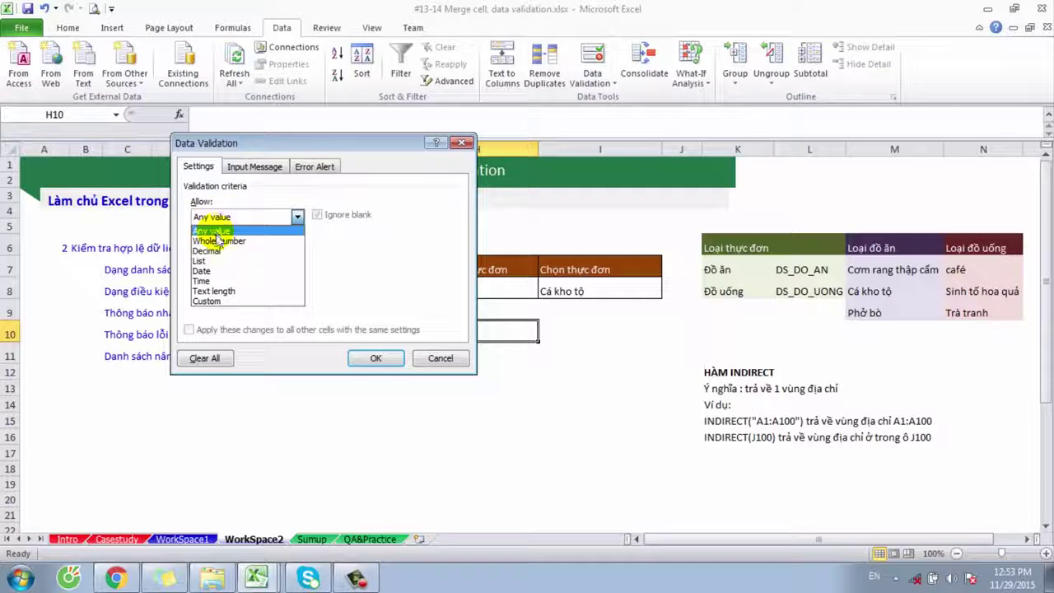
{"action": "left_click", "coordinate": [220, 300]}
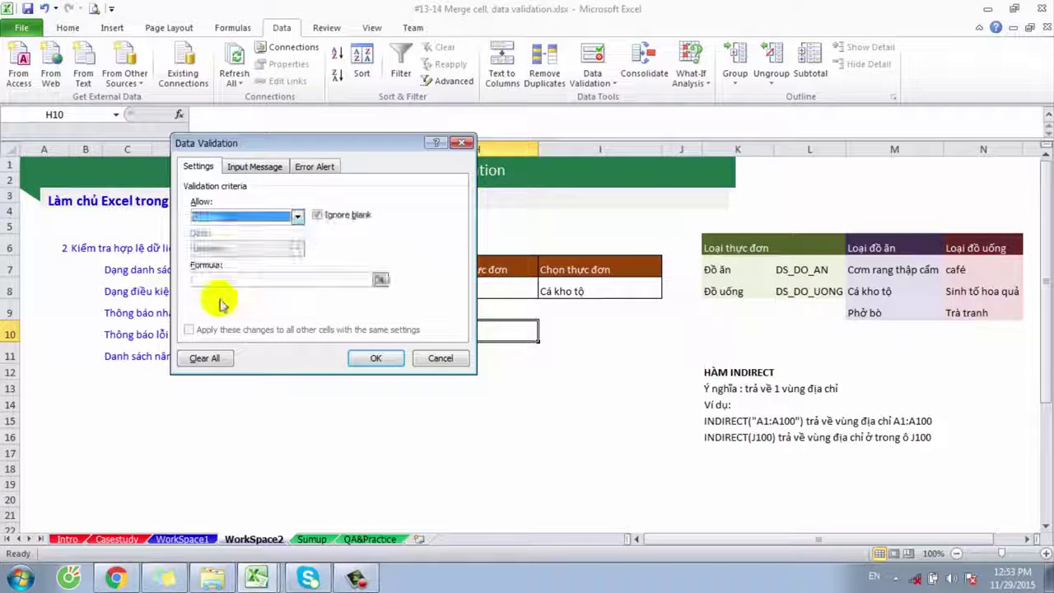
{"action": "left_click", "coordinate": [378, 279]}
{"action": "type", "text": "=H10"}
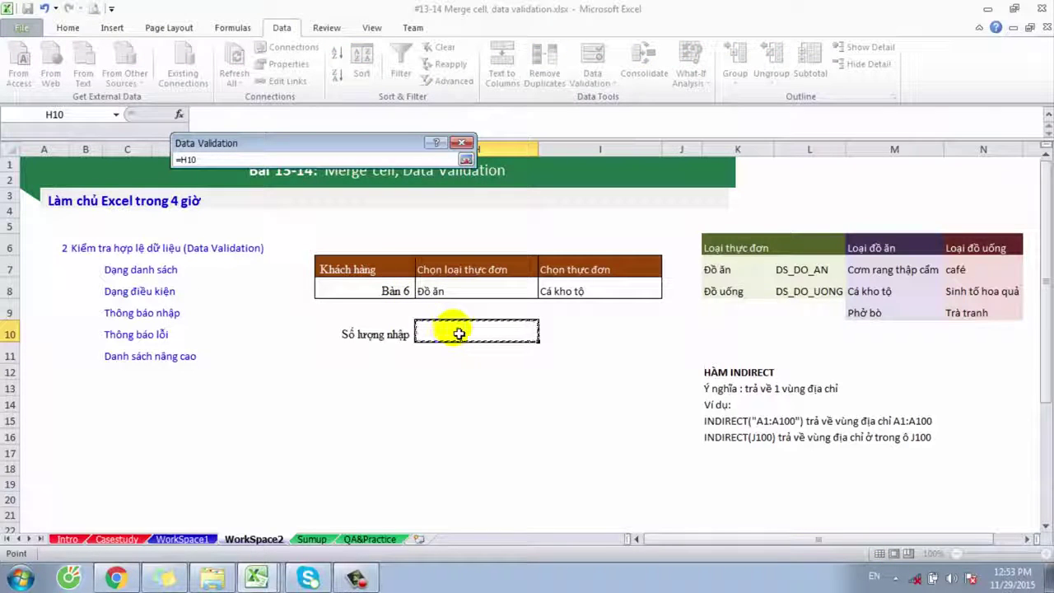
{"action": "type", "text": ">0"}
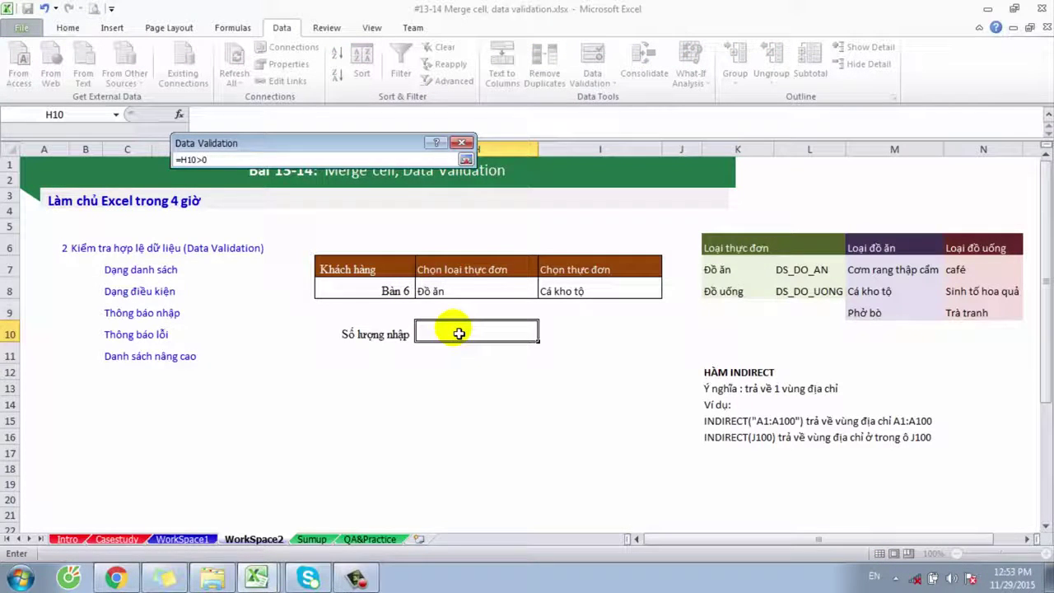
{"action": "key", "text": "Return"}
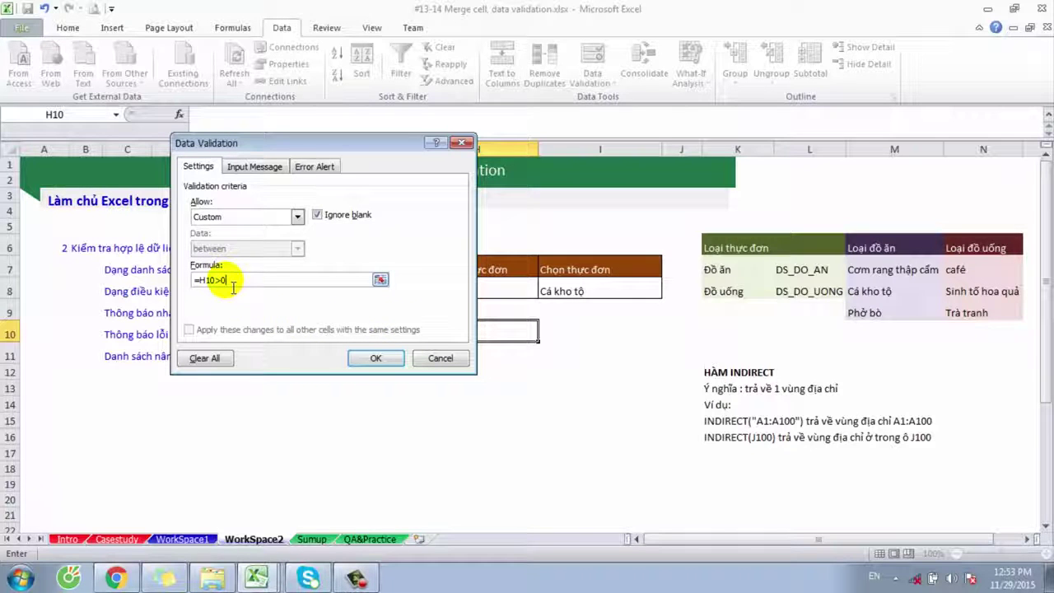
{"action": "left_click", "coordinate": [254, 165]}
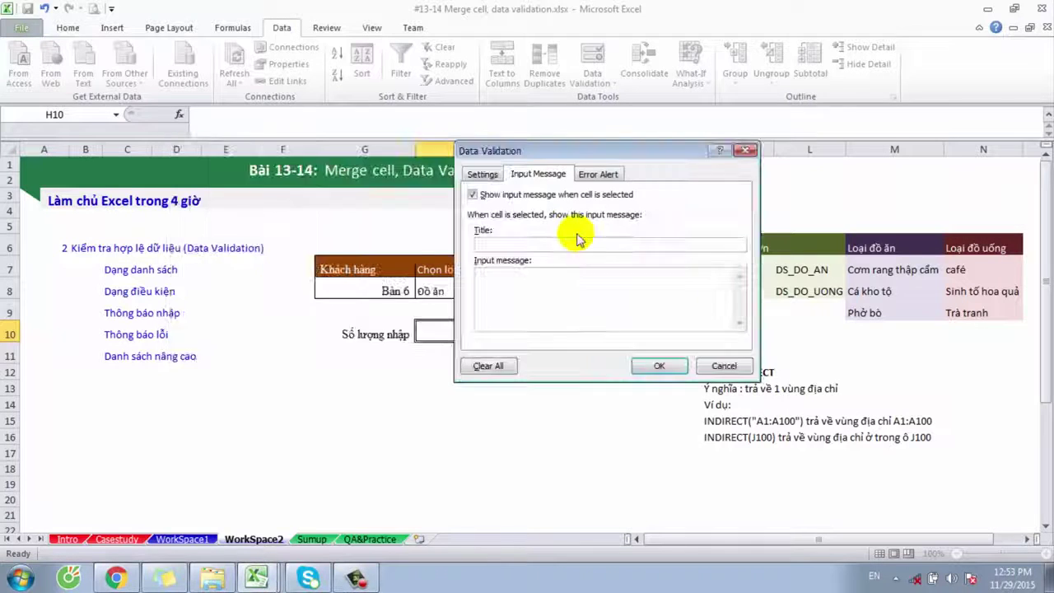
Step: Set H10's hint to 'Số lượng nhập >0' and Stop alert 'Thông báo': 'Số lượng nhập cần lớn hơn 0'
{"action": "type", "text": "Số lượng nhập >"}
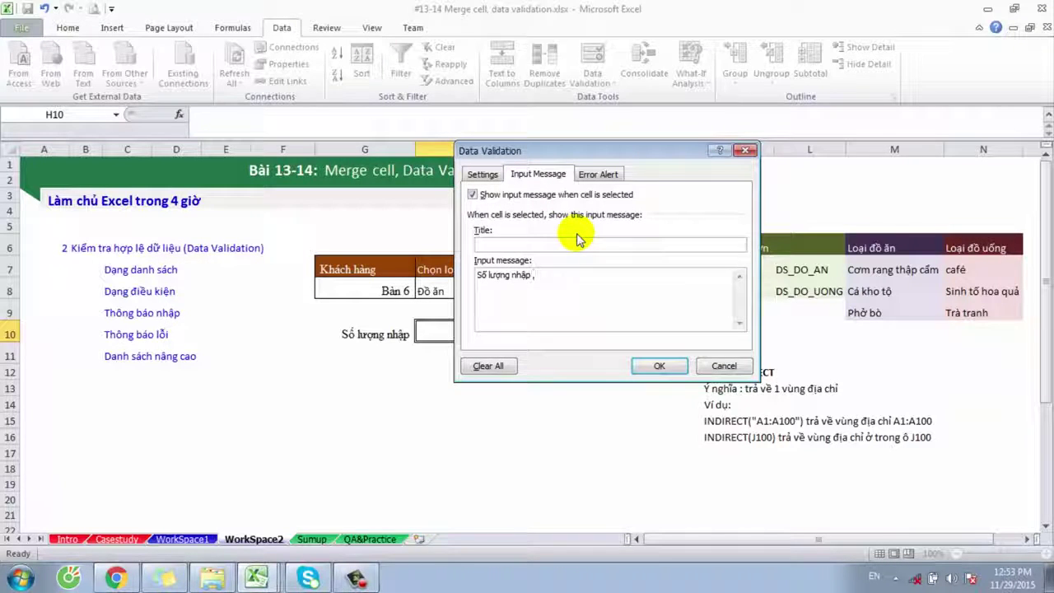
{"action": "type", "text": "0"}
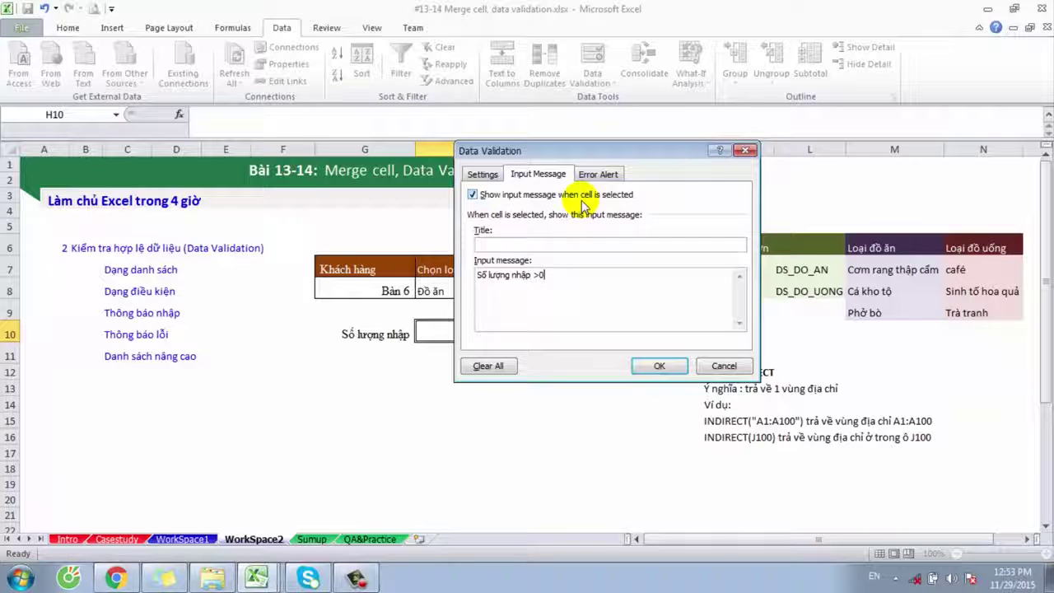
{"action": "left_click", "coordinate": [598, 174]}
{"action": "left_click", "coordinate": [619, 245]}
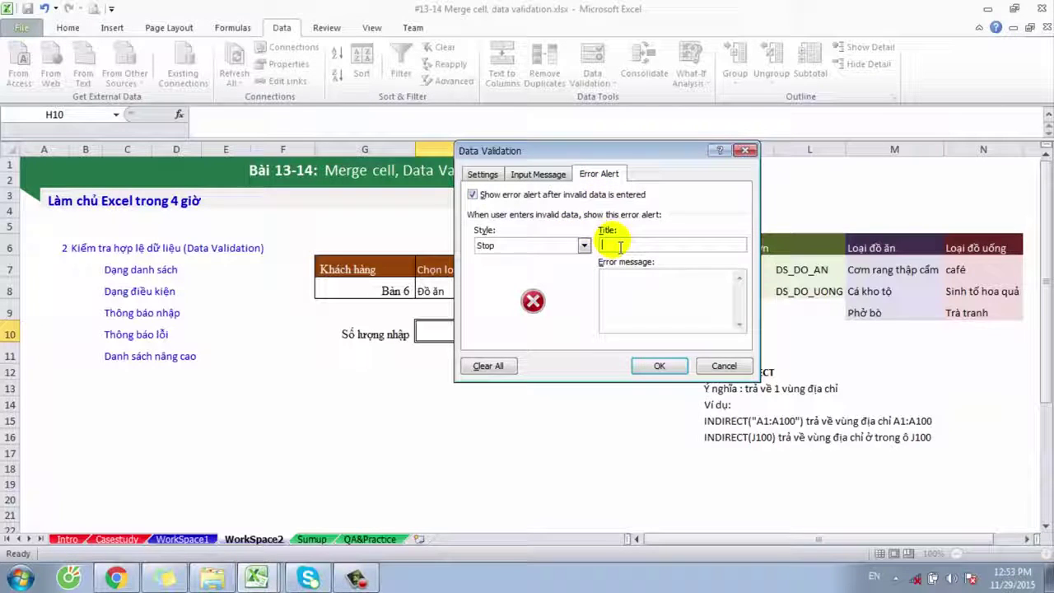
{"action": "type", "text": "Thông báo"}
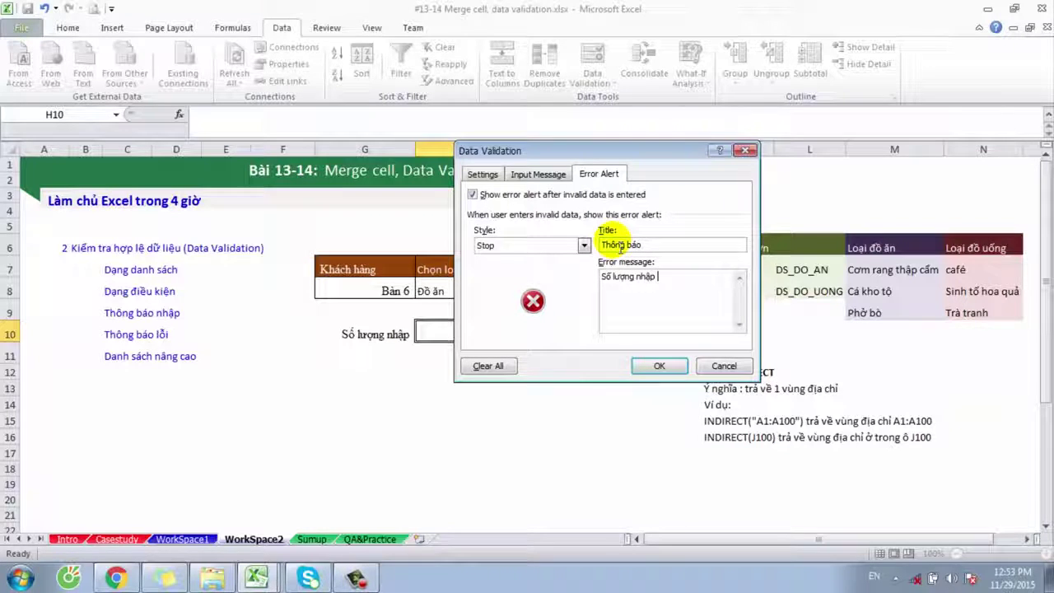
{"action": "type", "text": " >"}
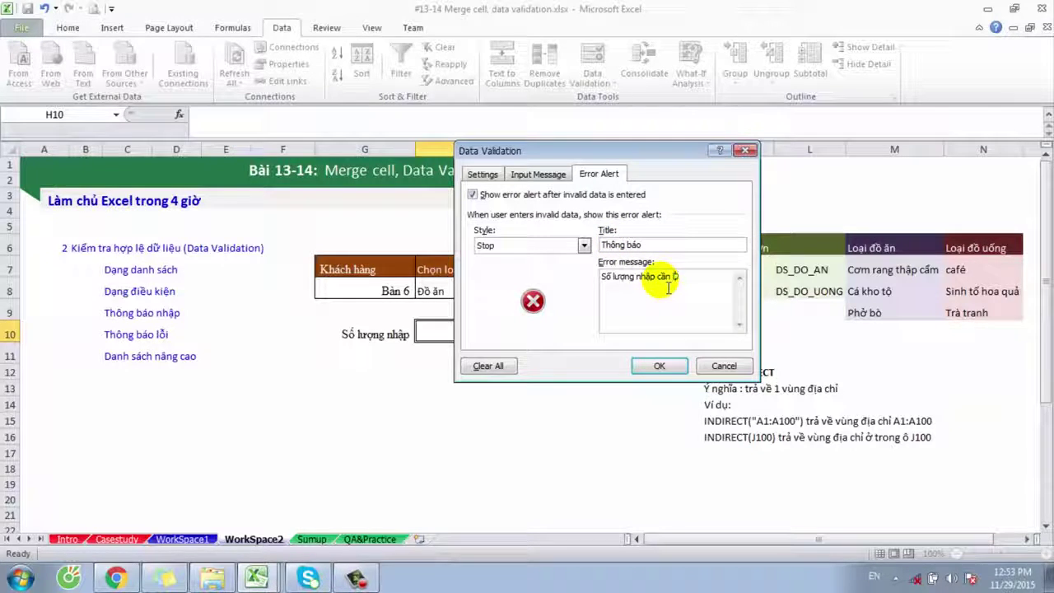
{"action": "type", "text": "hơn"}
{"action": "left_click", "coordinate": [504, 248]}
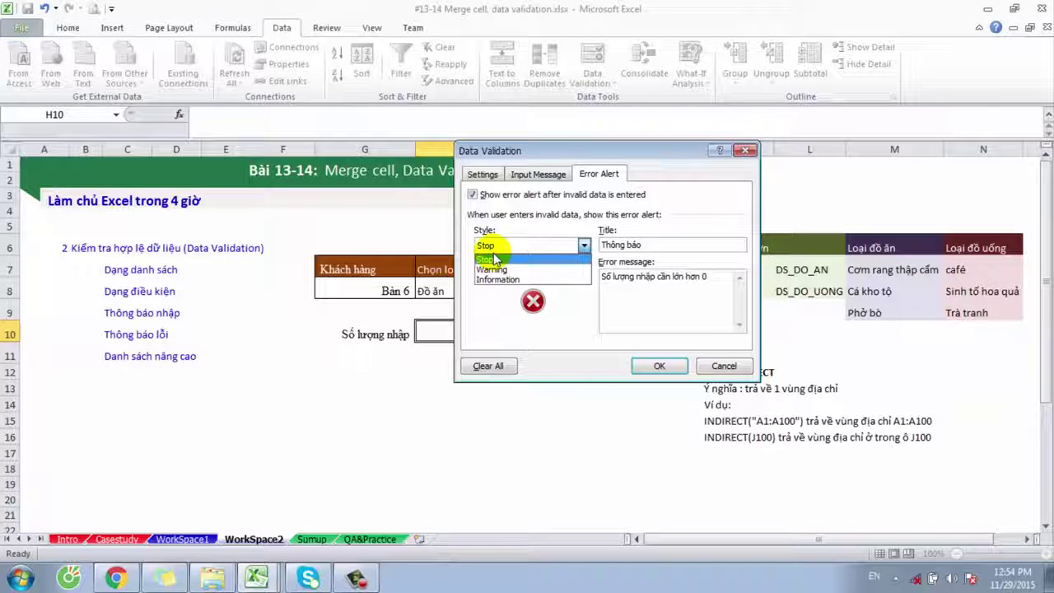
{"action": "left_click", "coordinate": [495, 261]}
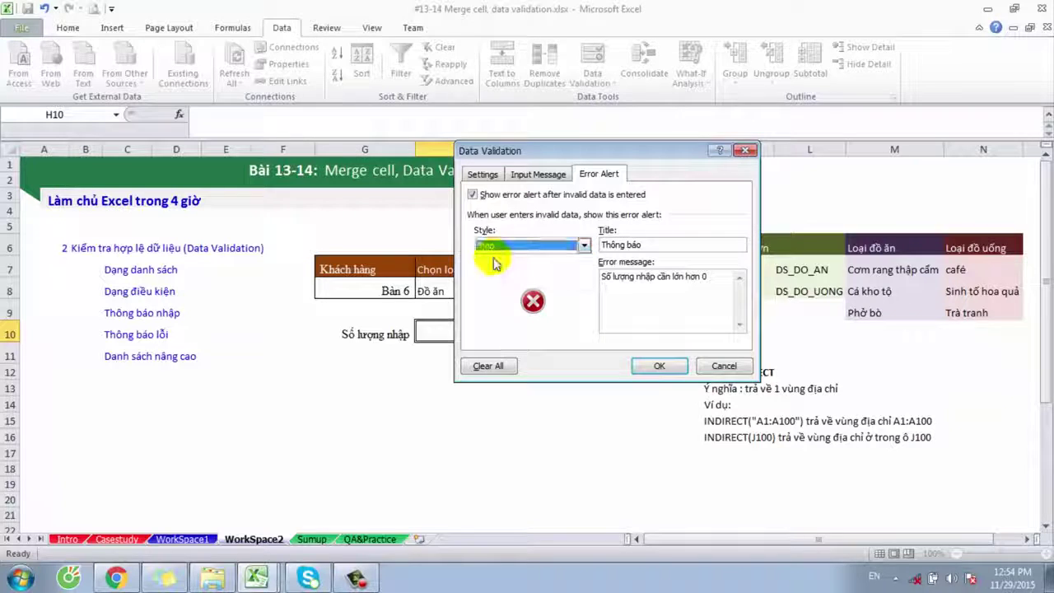
{"action": "left_click", "coordinate": [660, 369]}
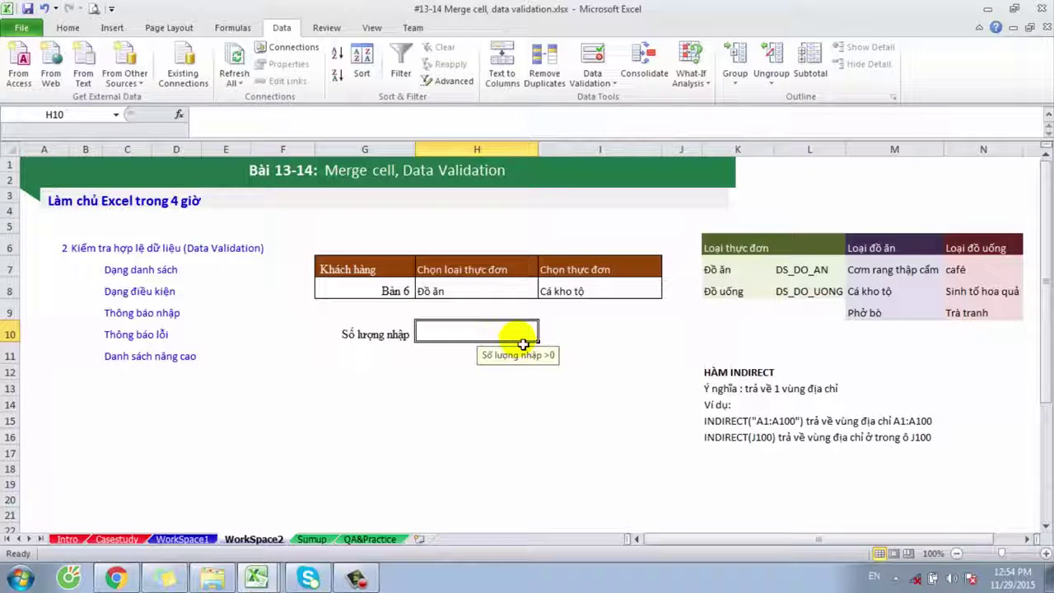
Step: Enter -3 in H10 to trigger the error, retry, and enter 2 instead
{"action": "type", "text": "-3"}
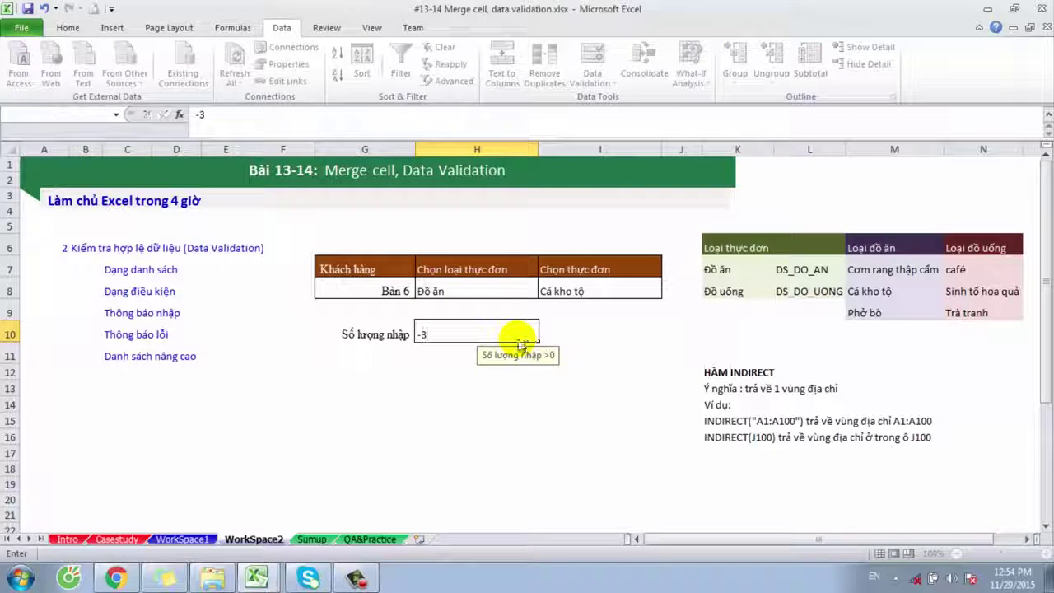
{"action": "key", "text": "Return"}
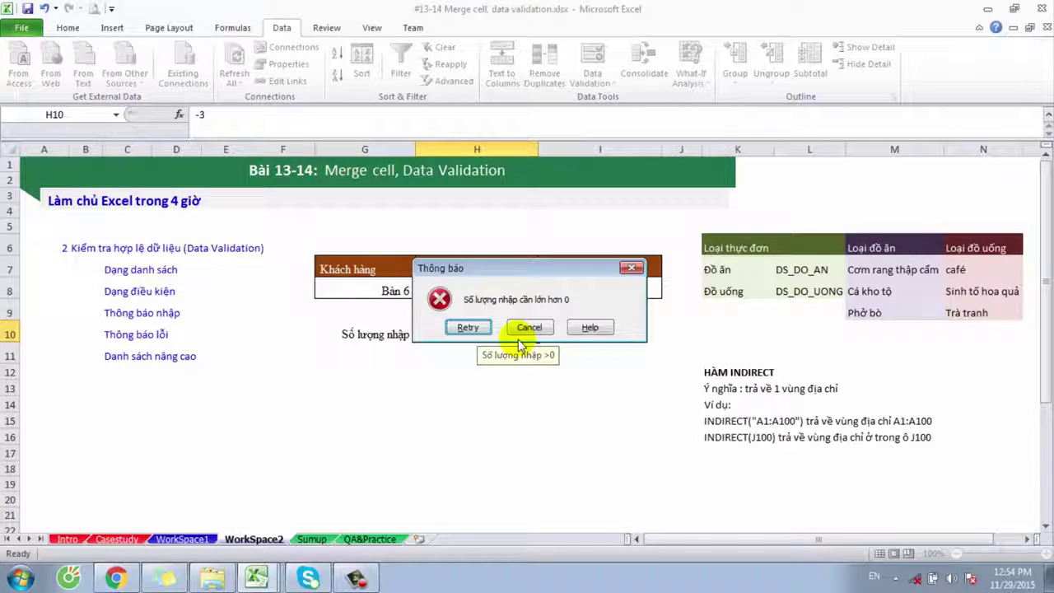
{"action": "left_click", "coordinate": [468, 327]}
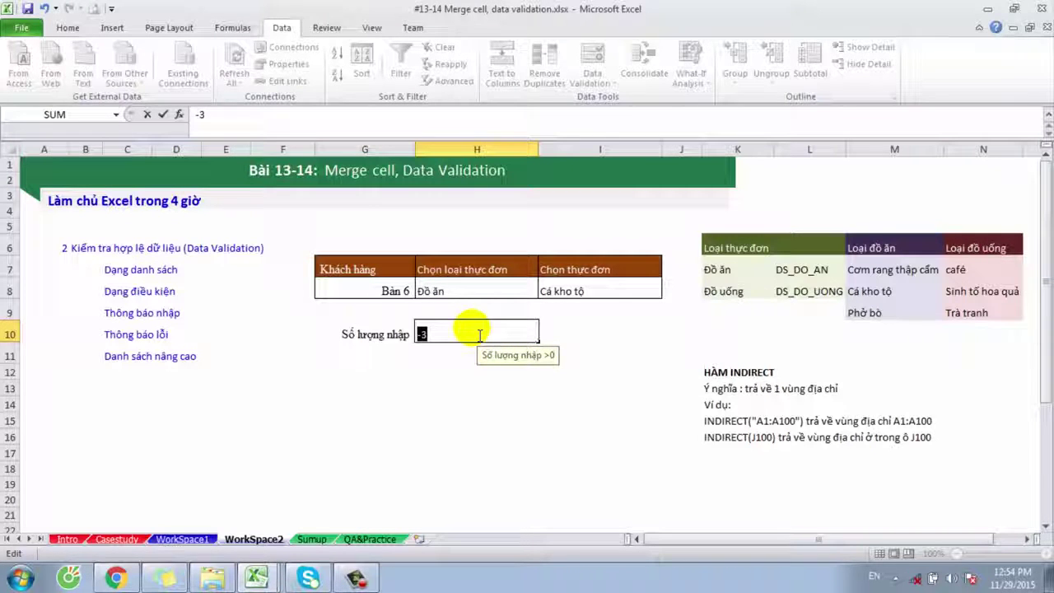
{"action": "type", "text": "2"}
{"action": "key", "text": "Return"}
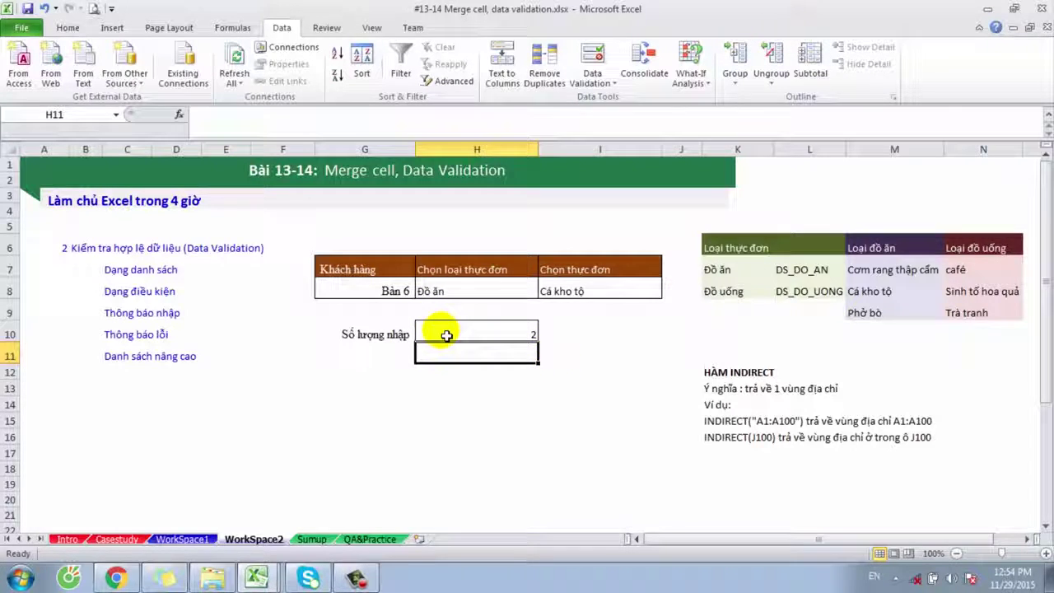
{"action": "left_click", "coordinate": [464, 292]}
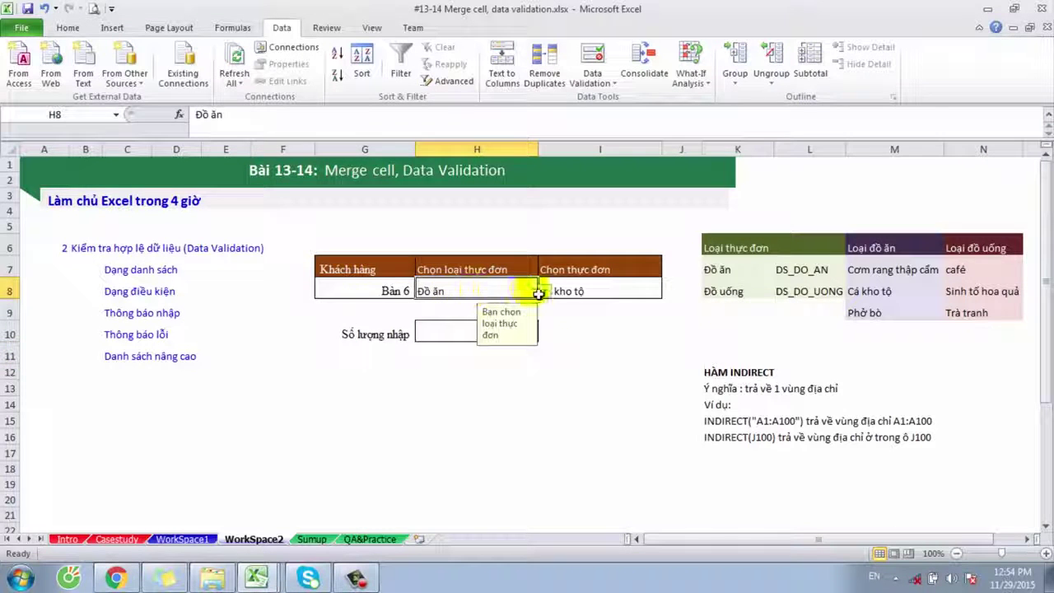
{"action": "left_click", "coordinate": [545, 293]}
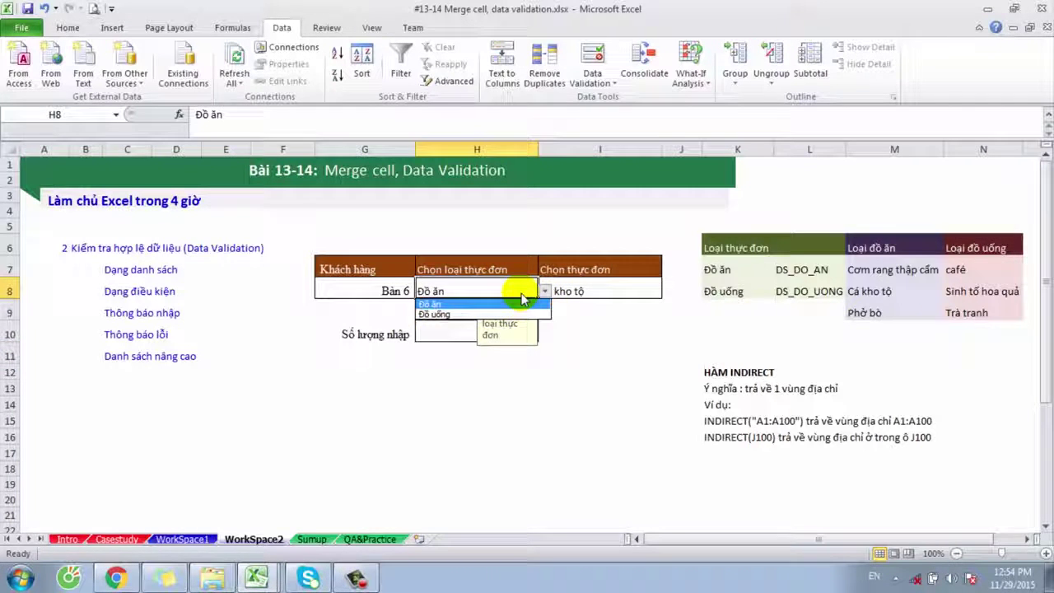
{"action": "left_click", "coordinate": [522, 302]}
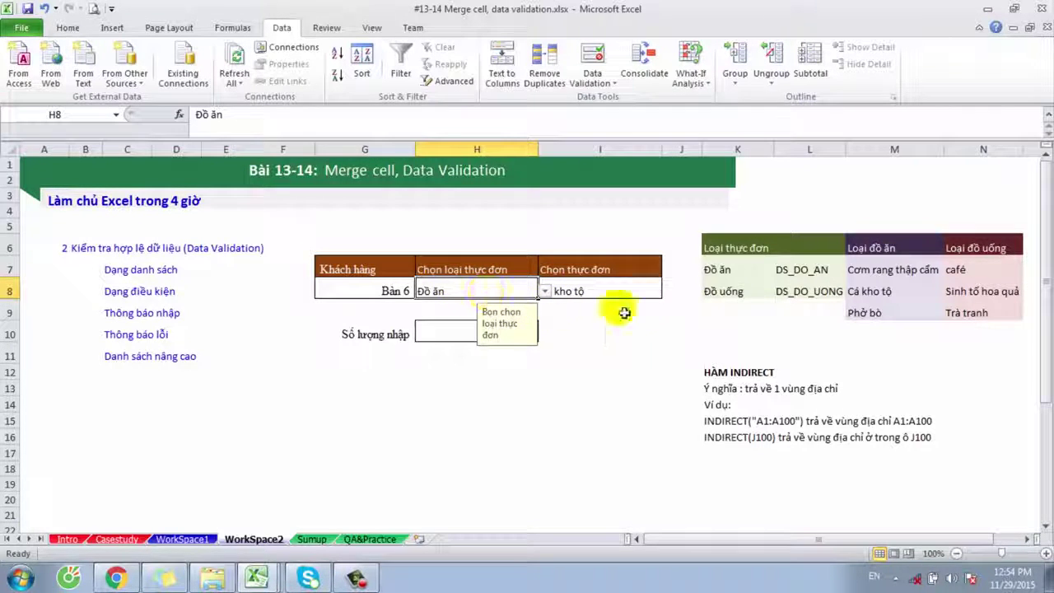
{"action": "left_click", "coordinate": [646, 296]}
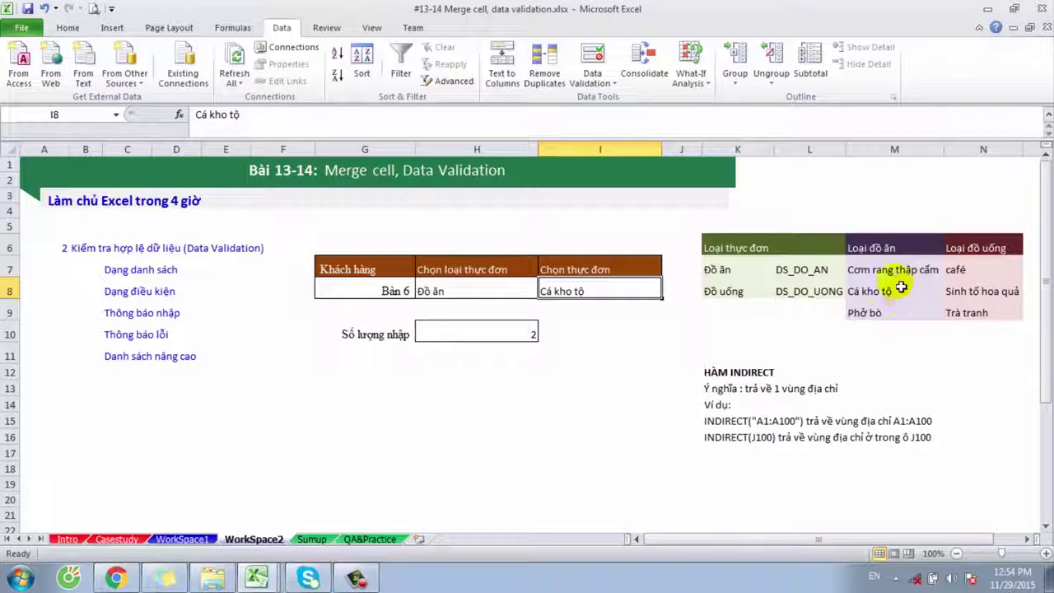
{"action": "left_click_drag", "start_coordinate": [894, 270], "coordinate": [895, 313]}
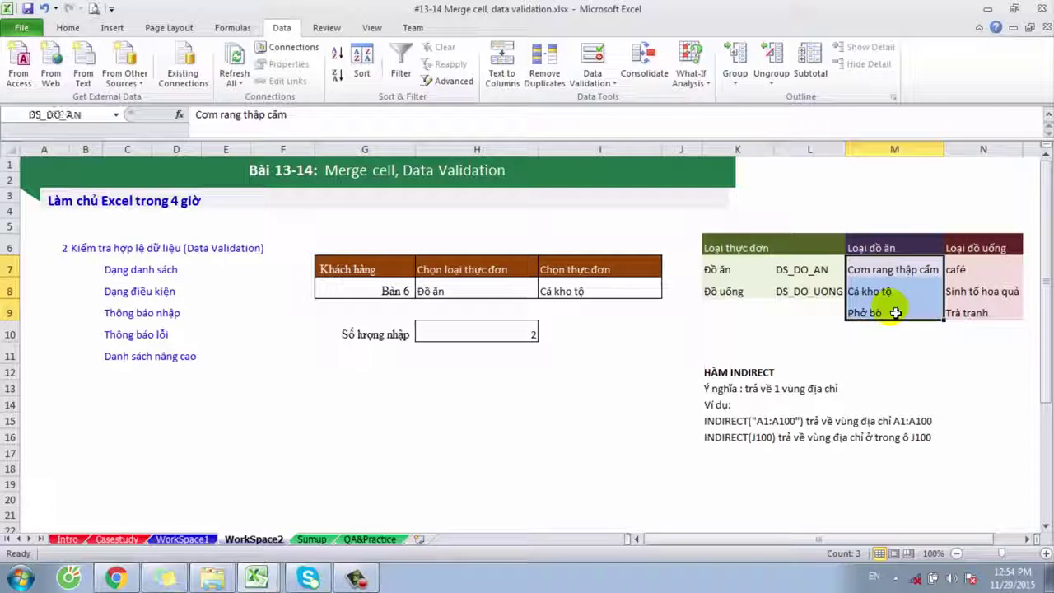
{"action": "left_click", "coordinate": [494, 290]}
{"action": "left_click", "coordinate": [544, 292]}
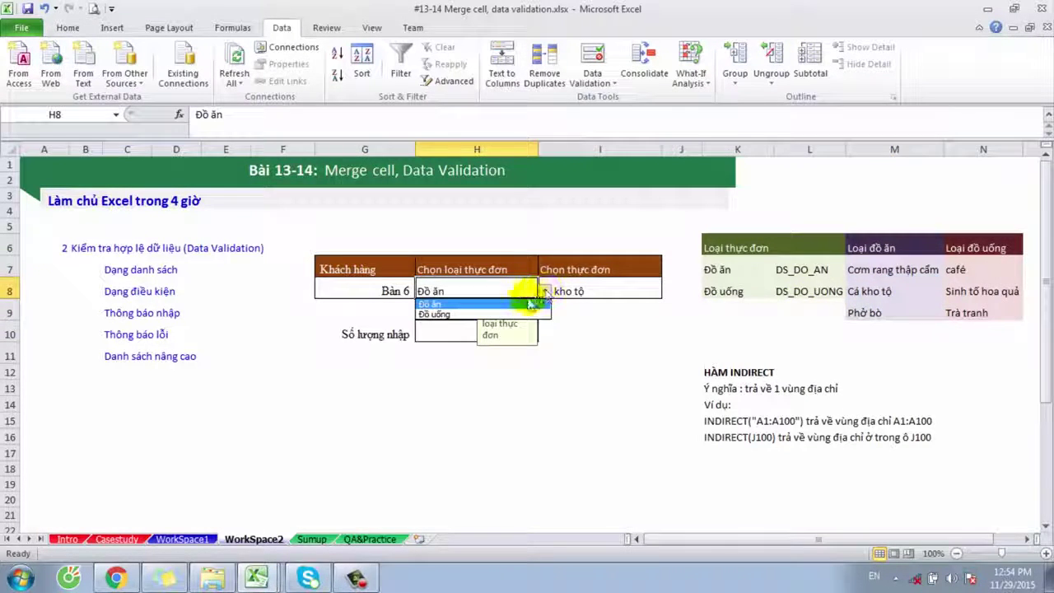
{"action": "left_click", "coordinate": [645, 318]}
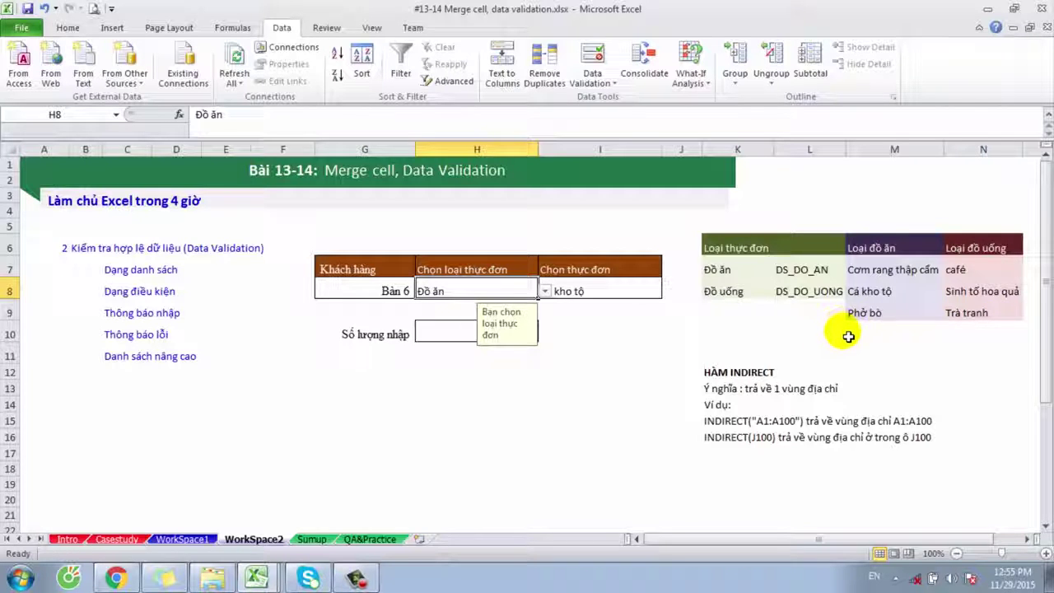
{"action": "left_click", "coordinate": [716, 375]}
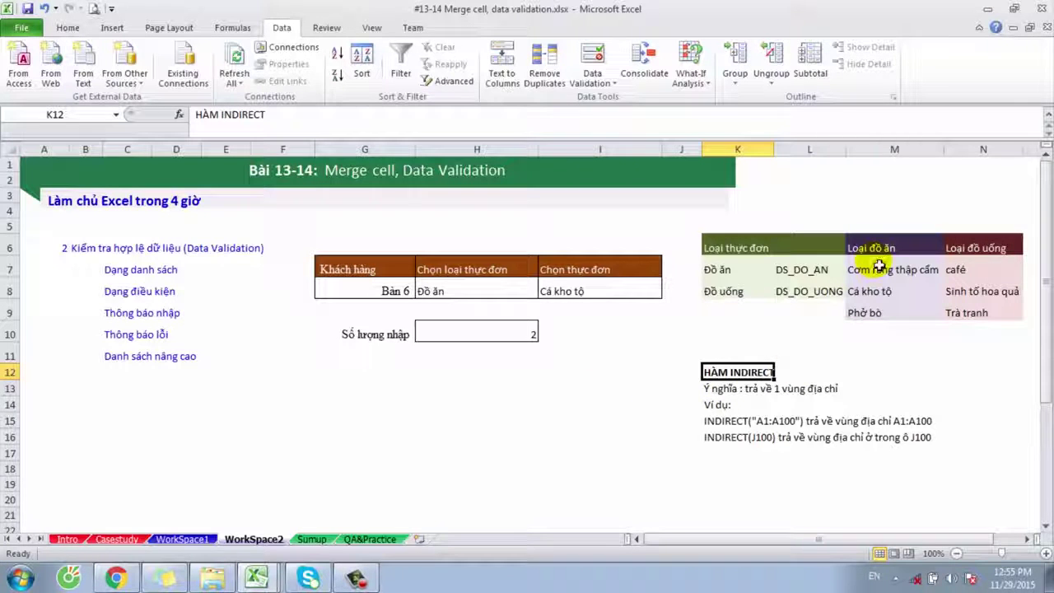
{"action": "left_click_drag", "start_coordinate": [880, 268], "coordinate": [877, 313]}
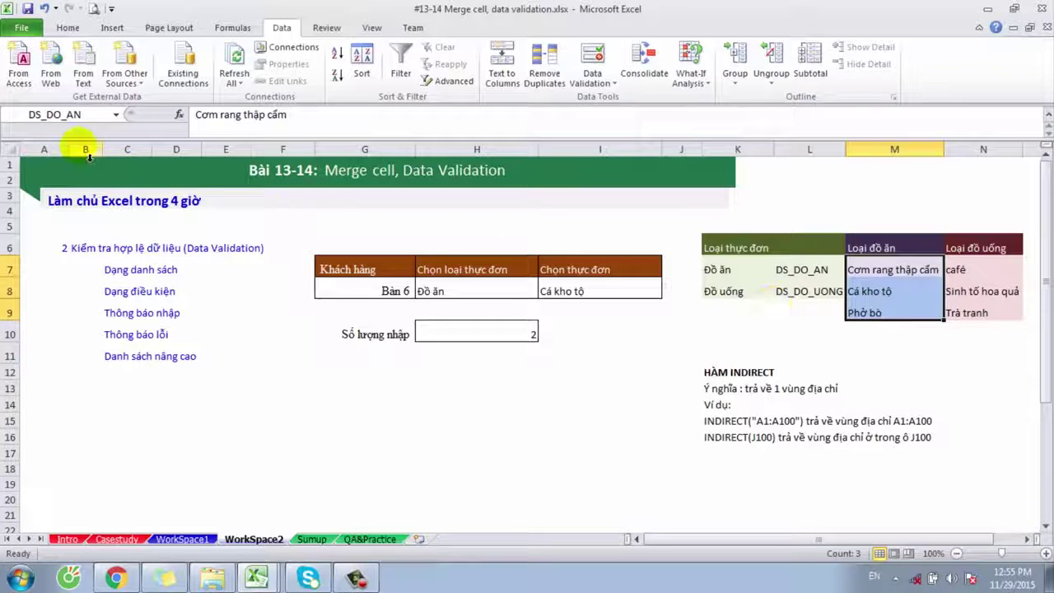
{"action": "left_click", "coordinate": [99, 120]}
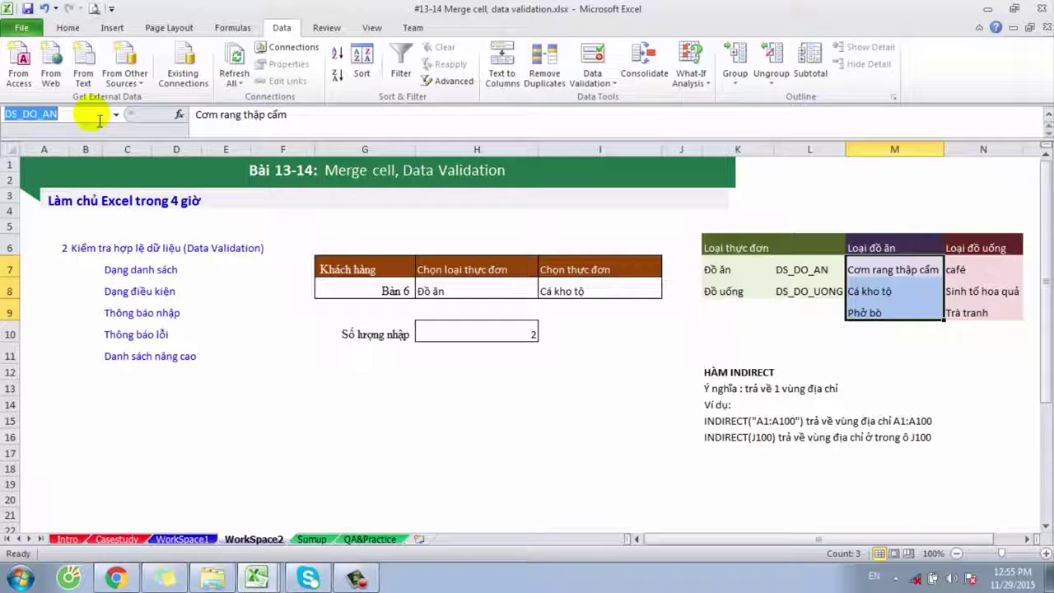
{"action": "left_click", "coordinate": [277, 263]}
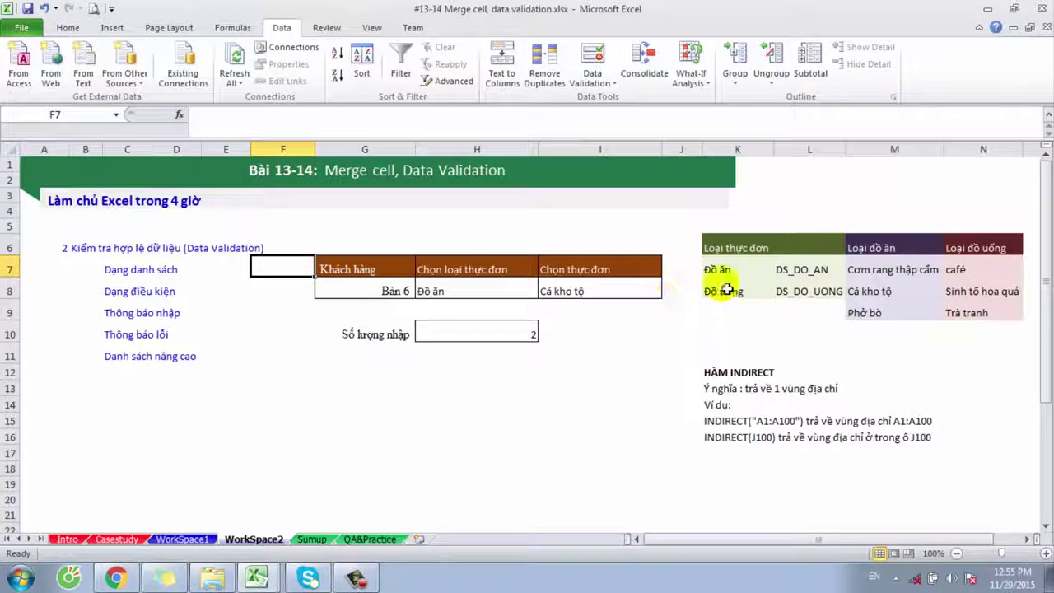
{"action": "left_click_drag", "start_coordinate": [979, 275], "coordinate": [981, 315]}
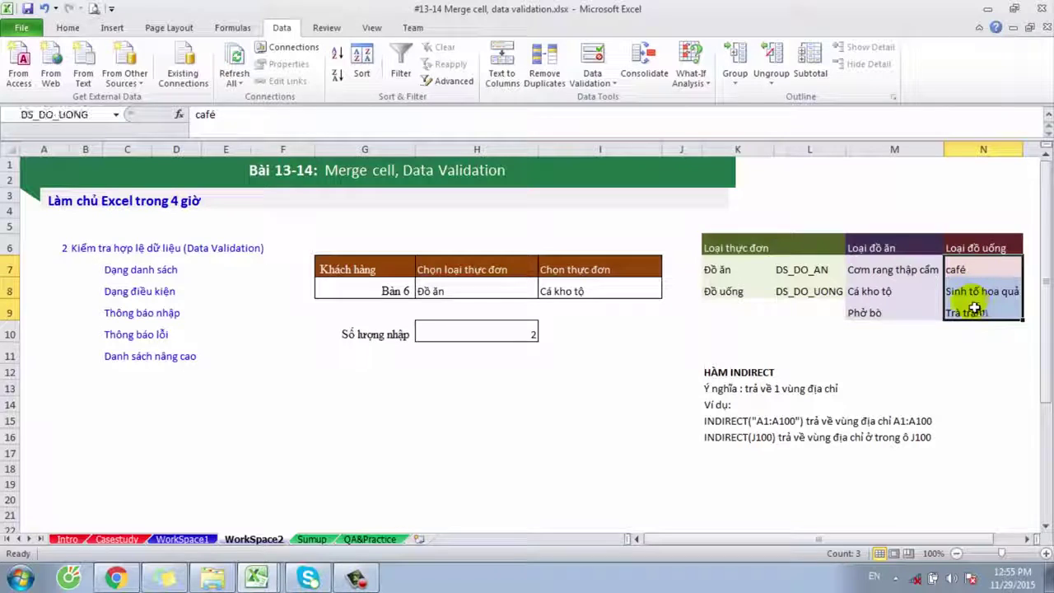
{"action": "left_click", "coordinate": [16, 115]}
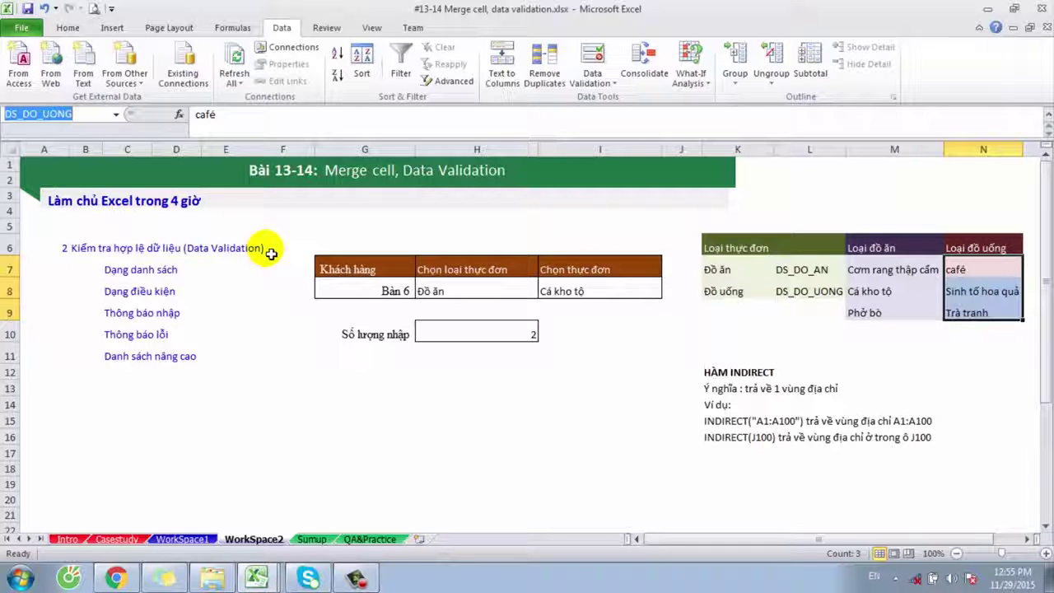
{"action": "left_click", "coordinate": [744, 265]}
{"action": "left_click", "coordinate": [449, 292]}
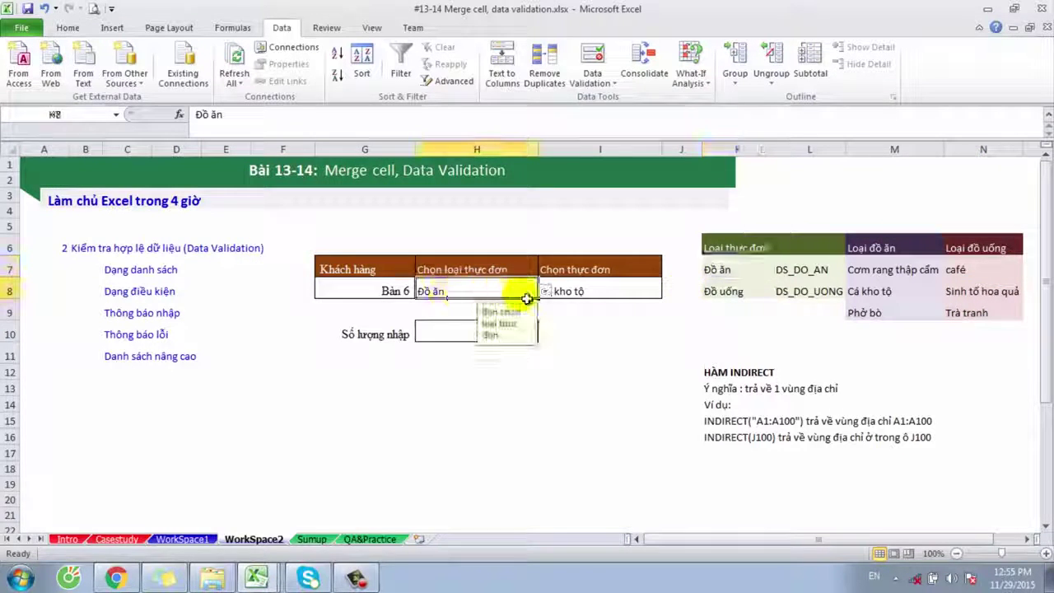
{"action": "left_click", "coordinate": [545, 292]}
{"action": "left_click", "coordinate": [544, 292]}
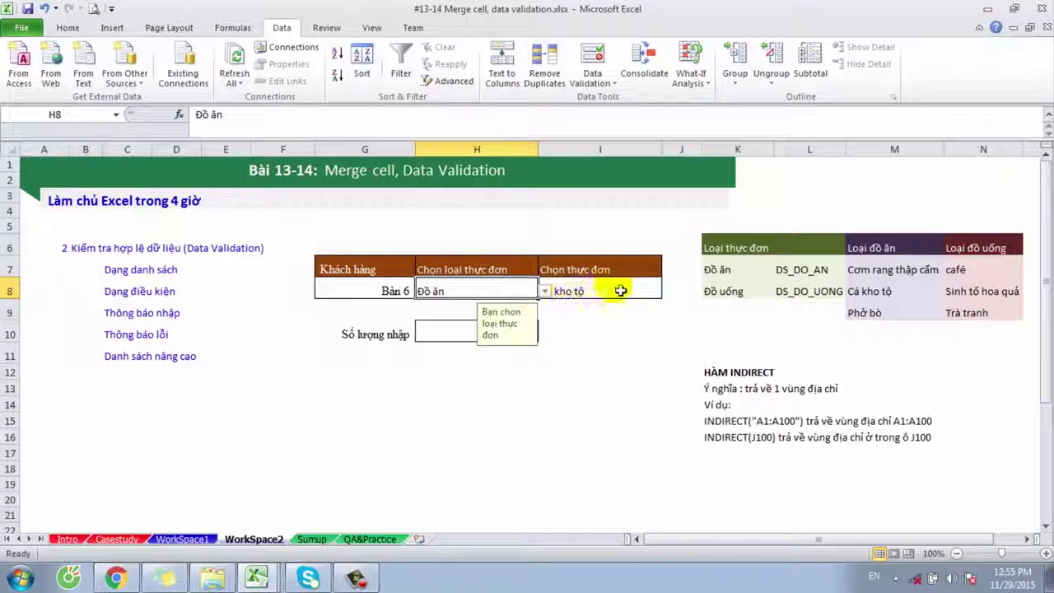
{"action": "left_click", "coordinate": [811, 273]}
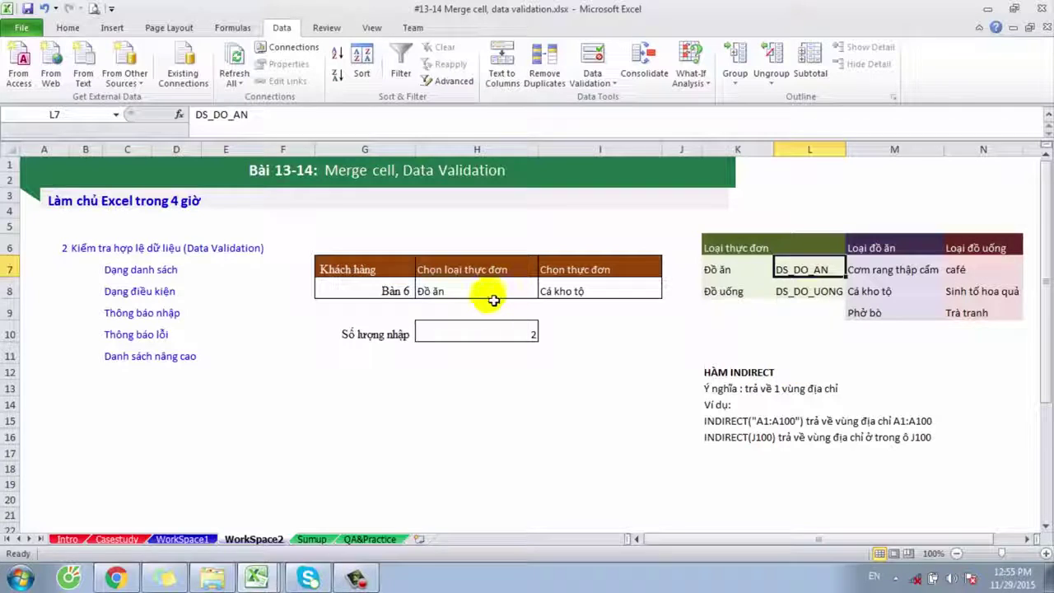
{"action": "left_click", "coordinate": [437, 293]}
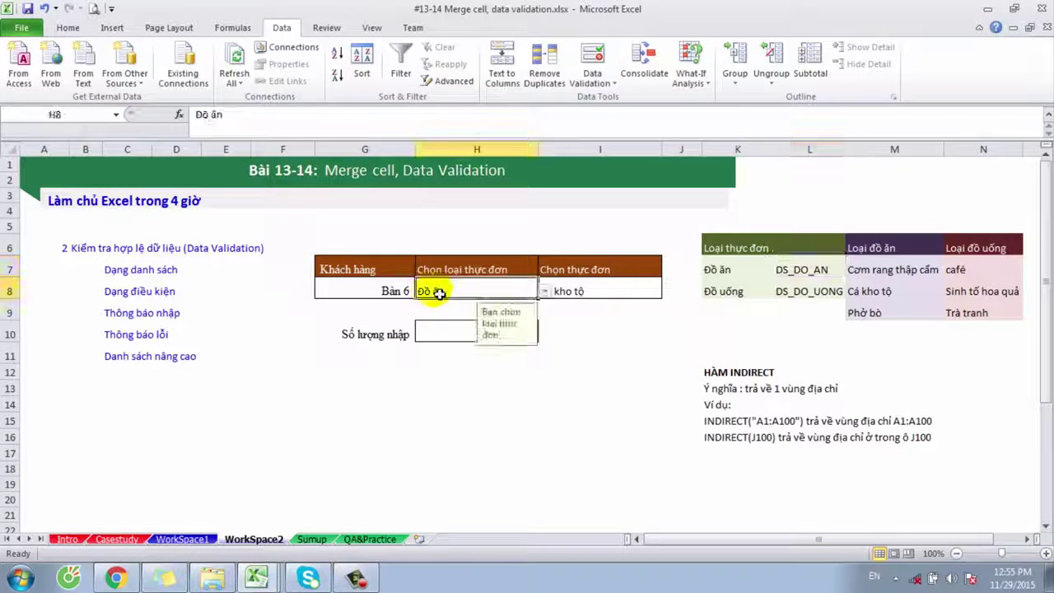
{"action": "left_click", "coordinate": [805, 293]}
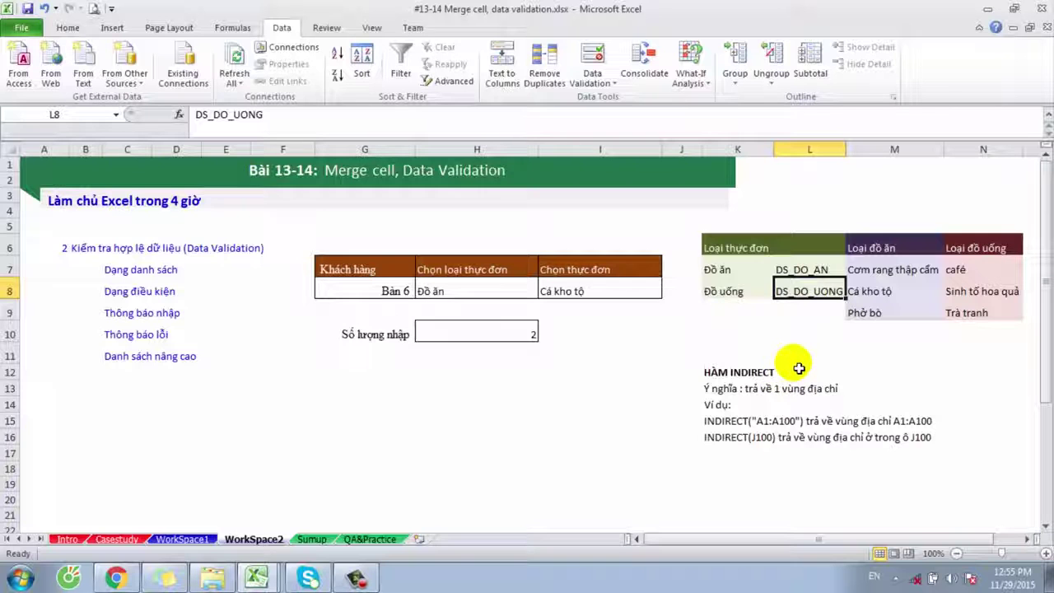
{"action": "left_click", "coordinate": [812, 272]}
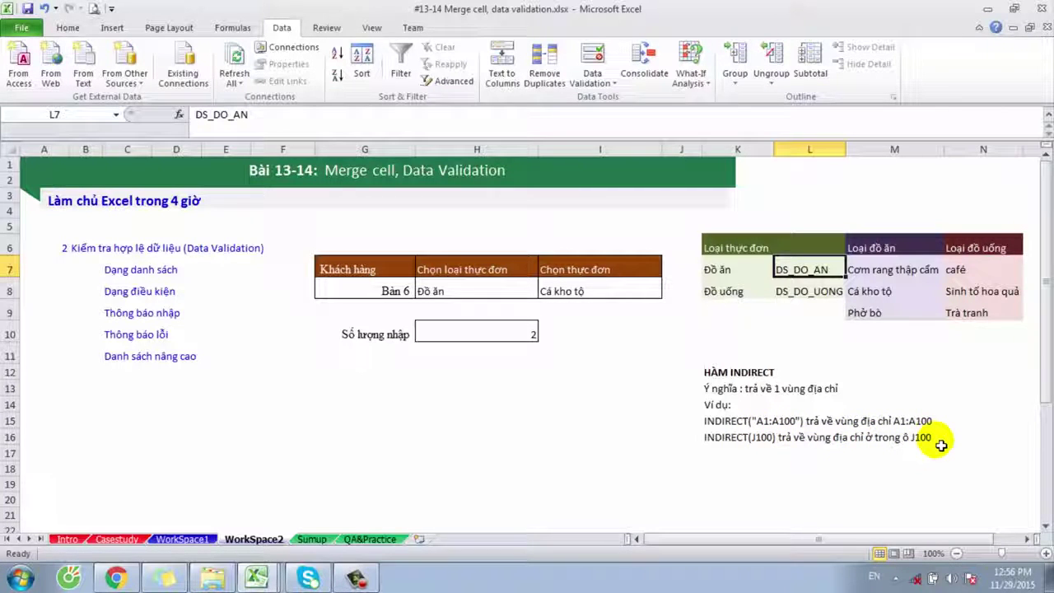
{"action": "left_click", "coordinate": [640, 296]}
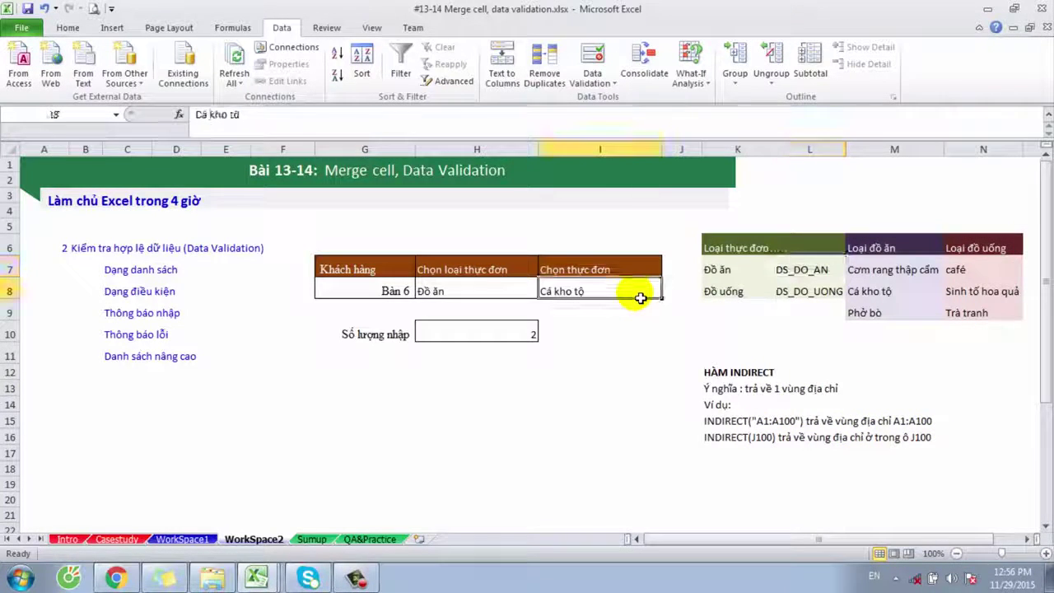
Step: Give I8 List validation sourced from =INDIRECT(VLOOKUP($H$8,$K$7:$L$8,2,FALSE))
{"action": "left_click", "coordinate": [595, 66]}
{"action": "left_click", "coordinate": [483, 174]}
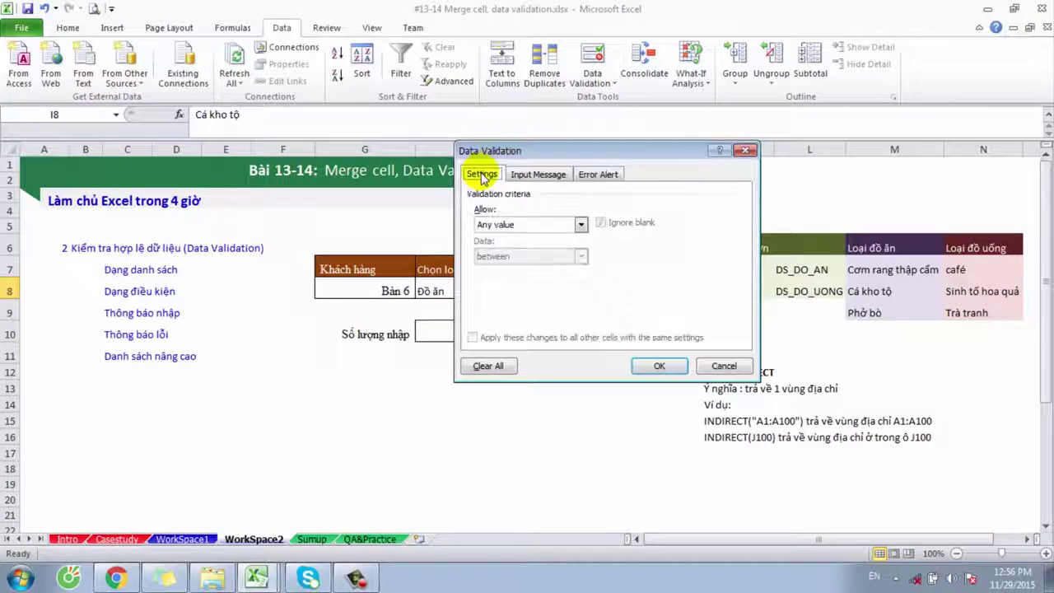
{"action": "left_click", "coordinate": [501, 225]}
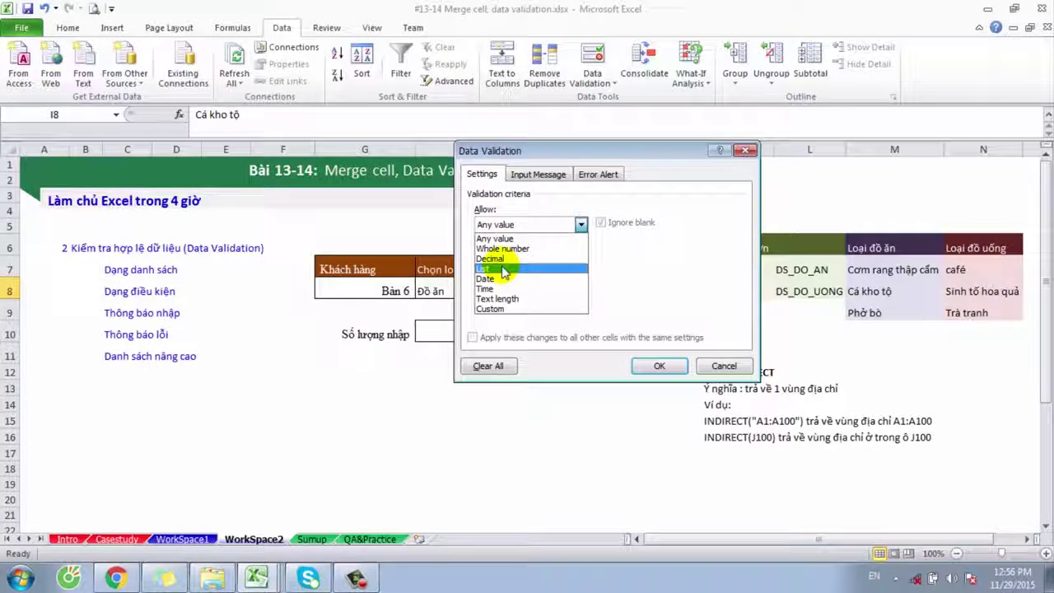
{"action": "left_click", "coordinate": [501, 265]}
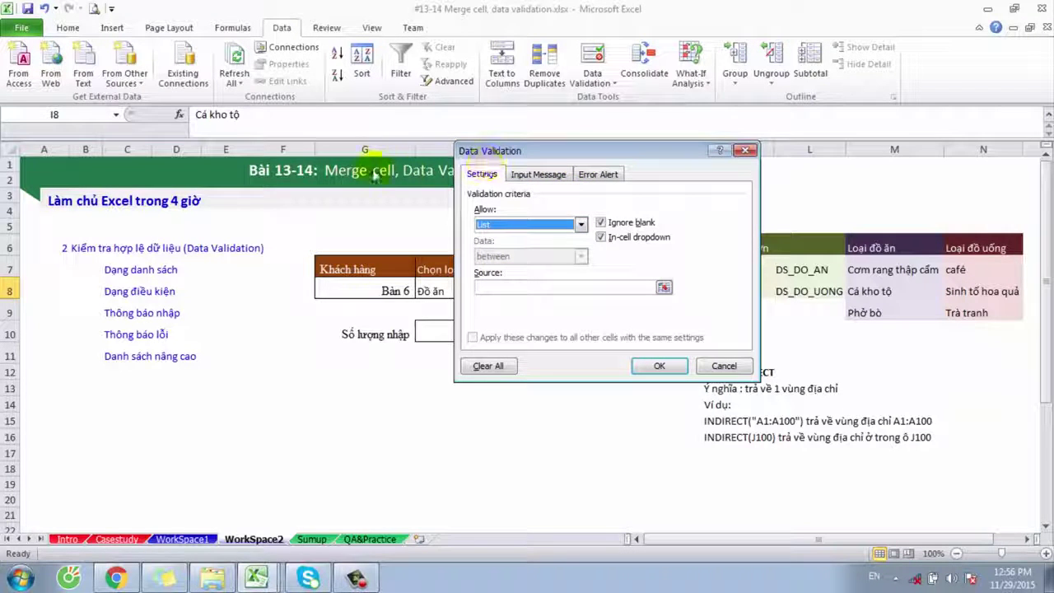
{"action": "left_click", "coordinate": [664, 287]}
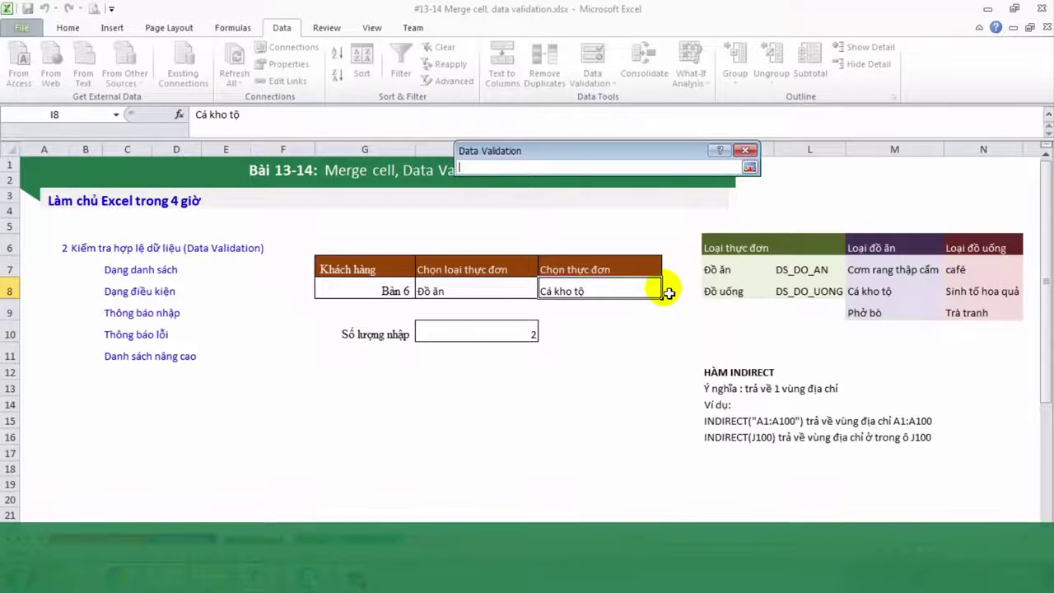
{"action": "left_click", "coordinate": [601, 168]}
{"action": "type", "text": "=indirect("}
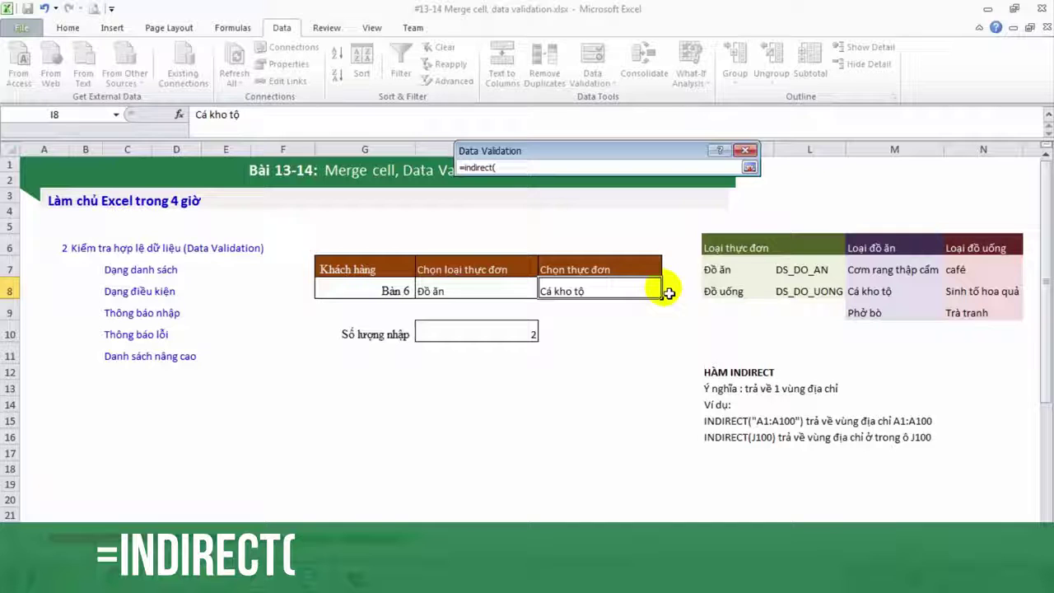
{"action": "type", "text": "vlookup("}
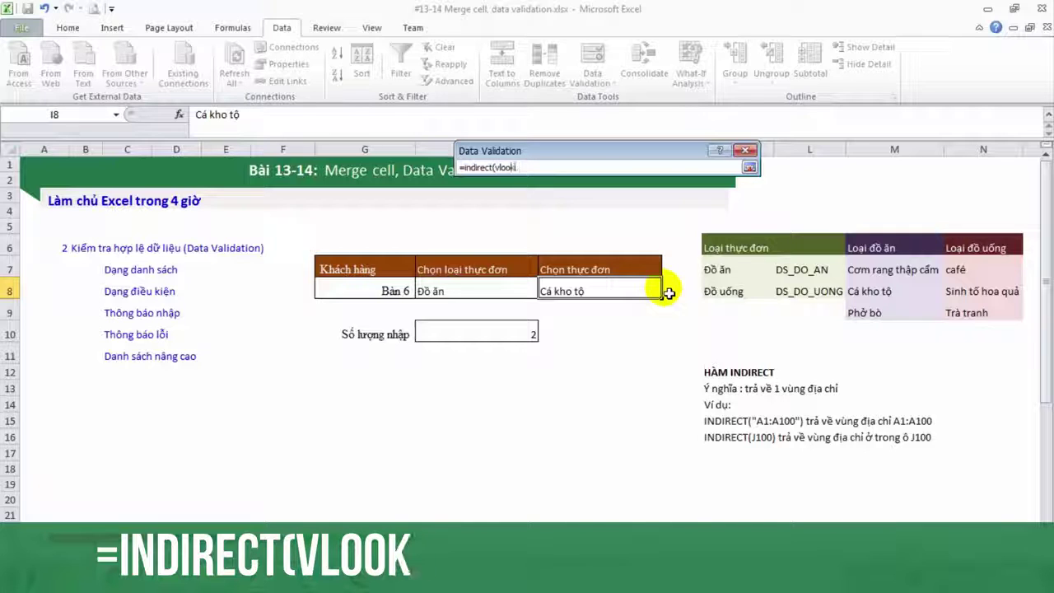
{"action": "left_click", "coordinate": [475, 298]}
{"action": "type", "text": ","}
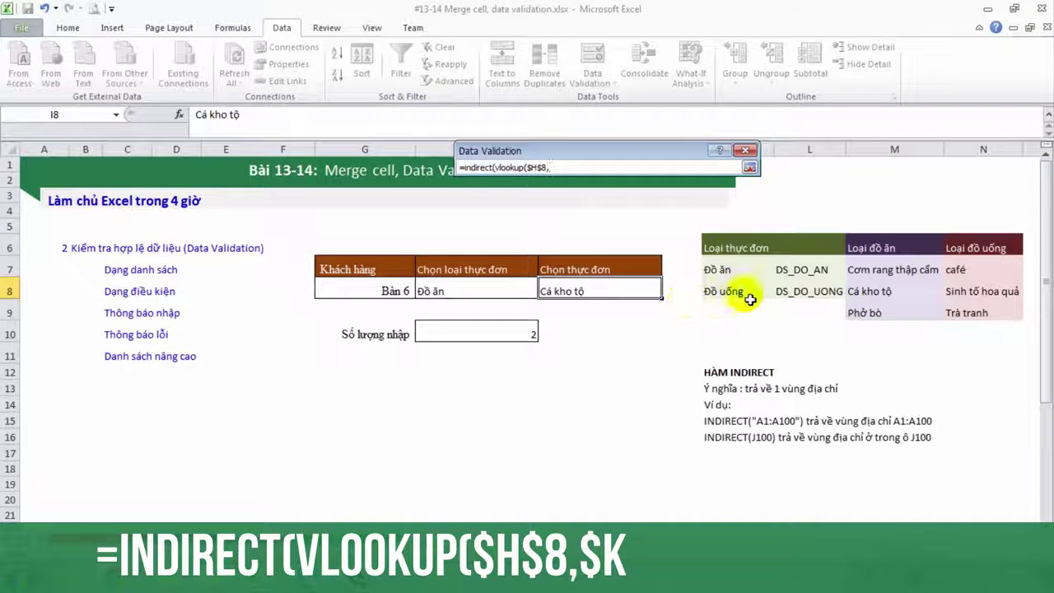
{"action": "left_click_drag", "start_coordinate": [729, 272], "coordinate": [800, 297]}
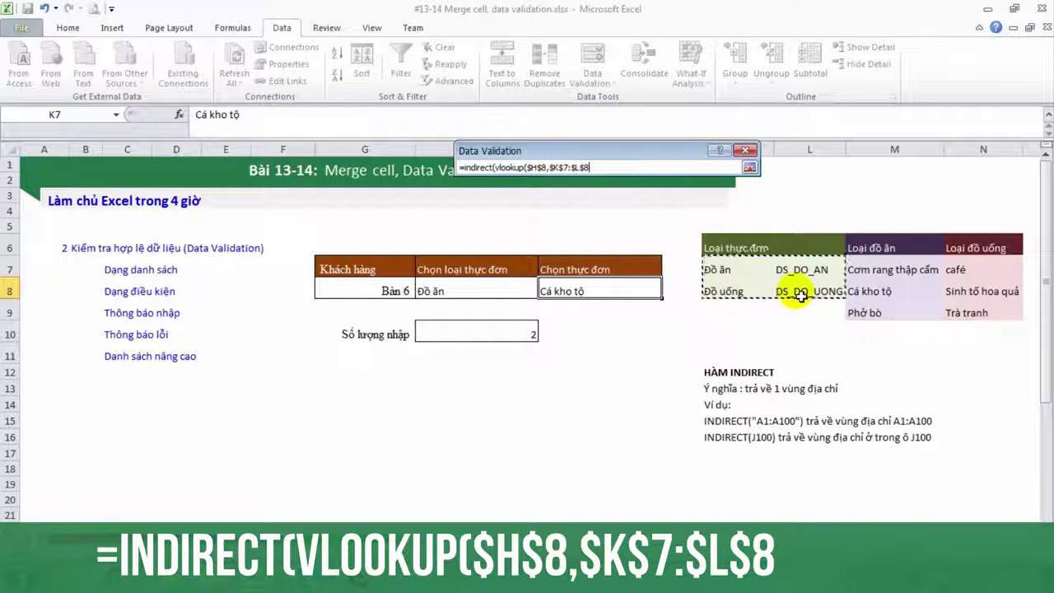
{"action": "type", "text": ","}
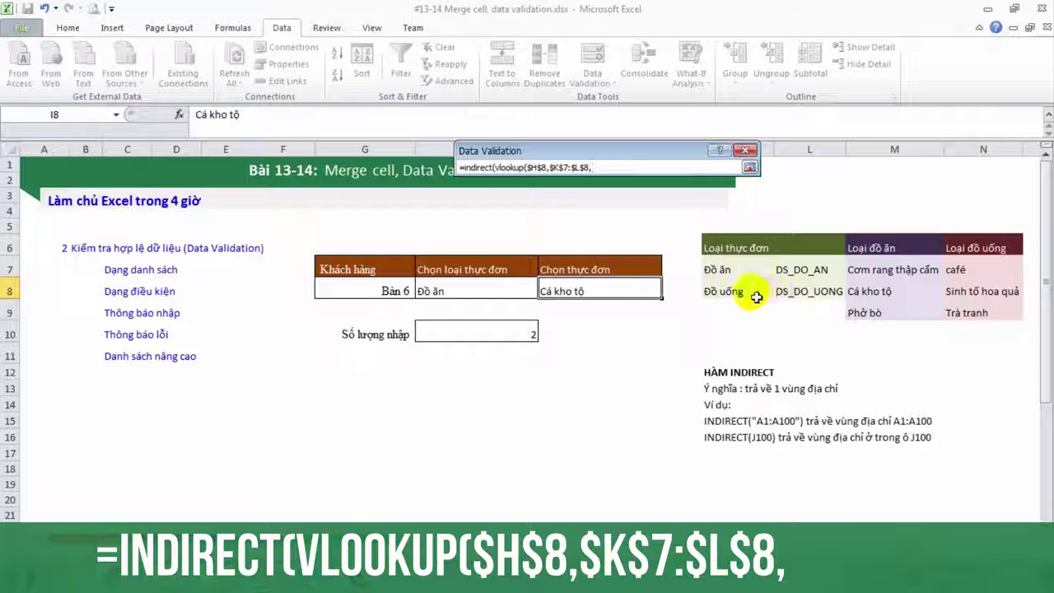
{"action": "type", "text": "2,false"}
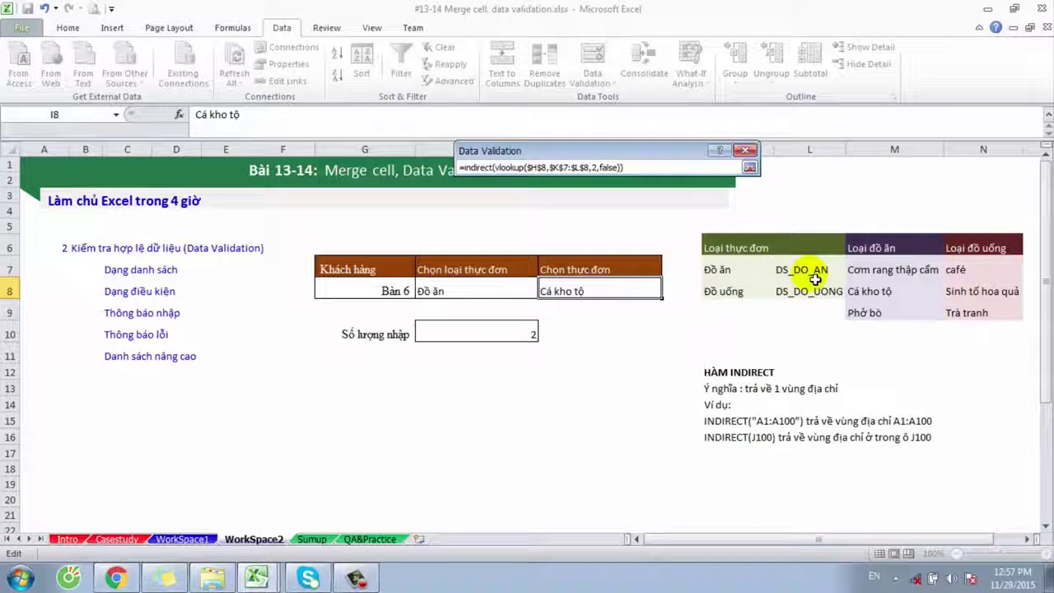
{"action": "key", "text": "Return"}
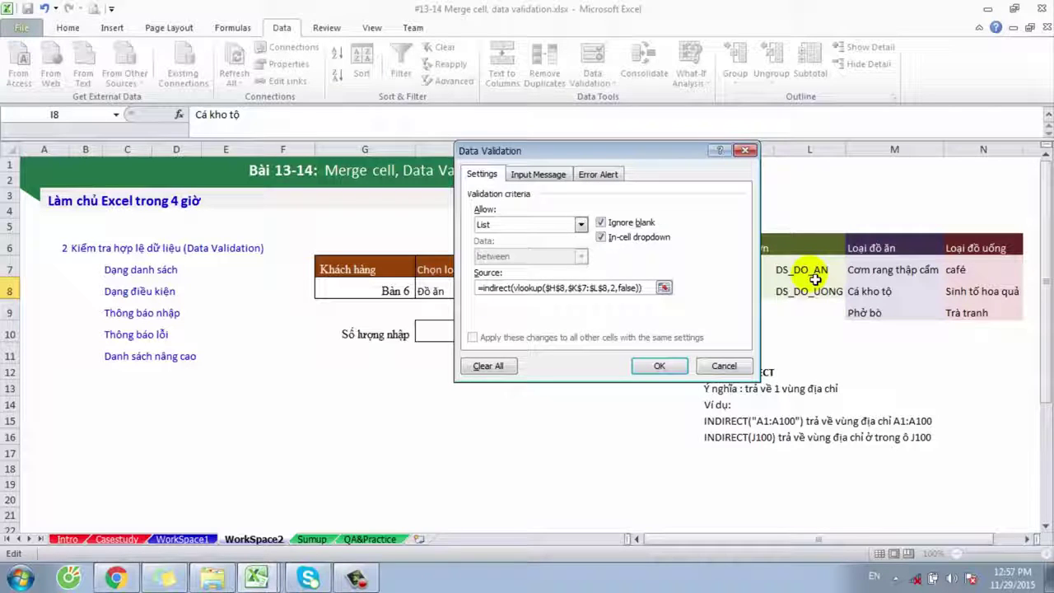
{"action": "left_click", "coordinate": [656, 367]}
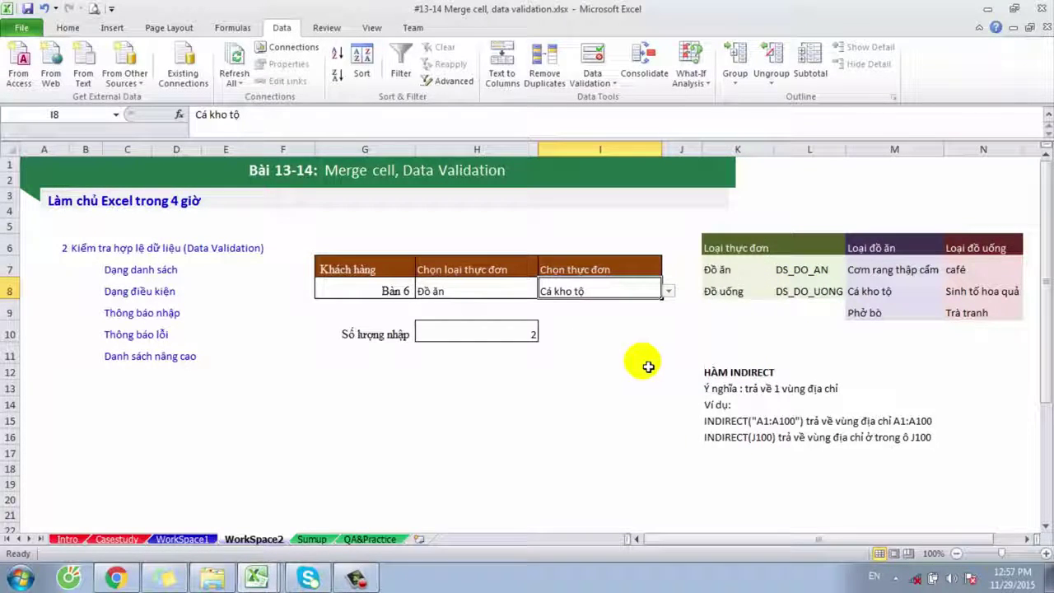
Step: Choose Cơm rang thập cẩm from I8's dish dropdown
{"action": "left_click", "coordinate": [469, 296]}
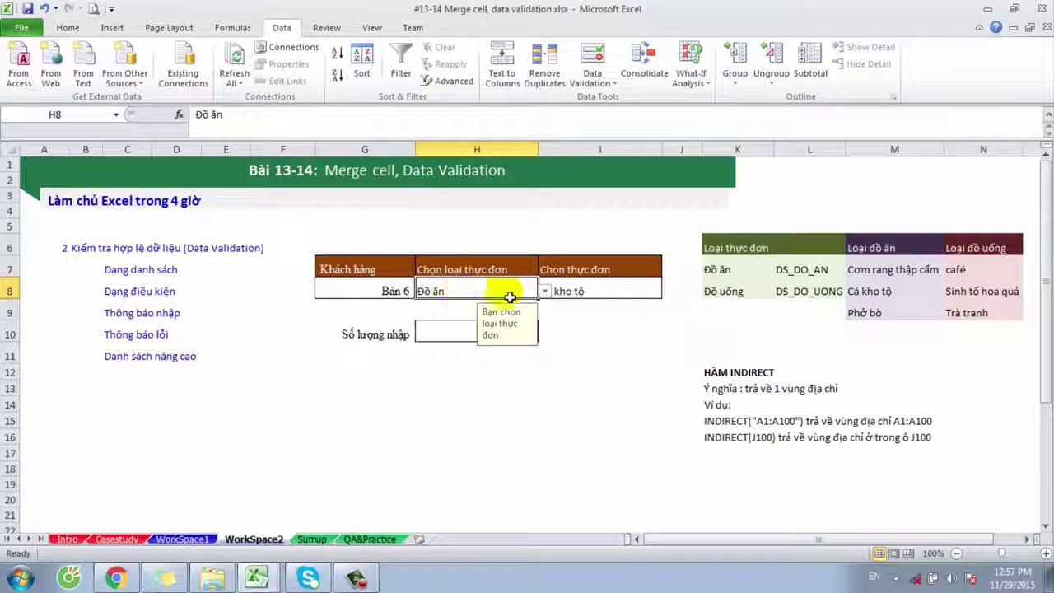
{"action": "left_click", "coordinate": [659, 298]}
{"action": "left_click", "coordinate": [669, 292]}
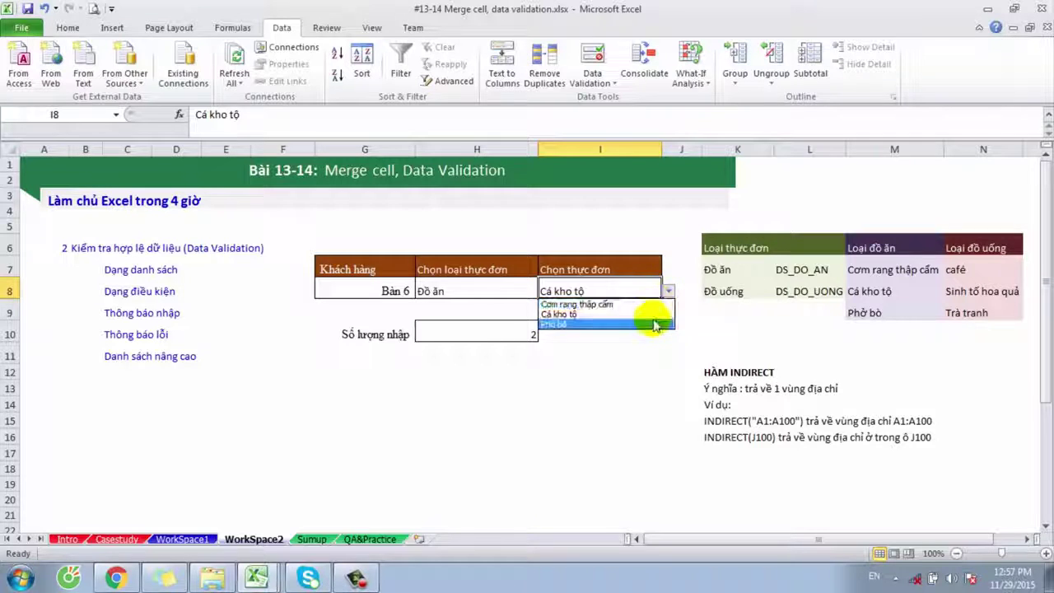
{"action": "left_click", "coordinate": [569, 304]}
Step: Switch H8 to Đồ uống and confirm I8's dropdown now lists the drinks from N7:N9
{"action": "left_click", "coordinate": [519, 295]}
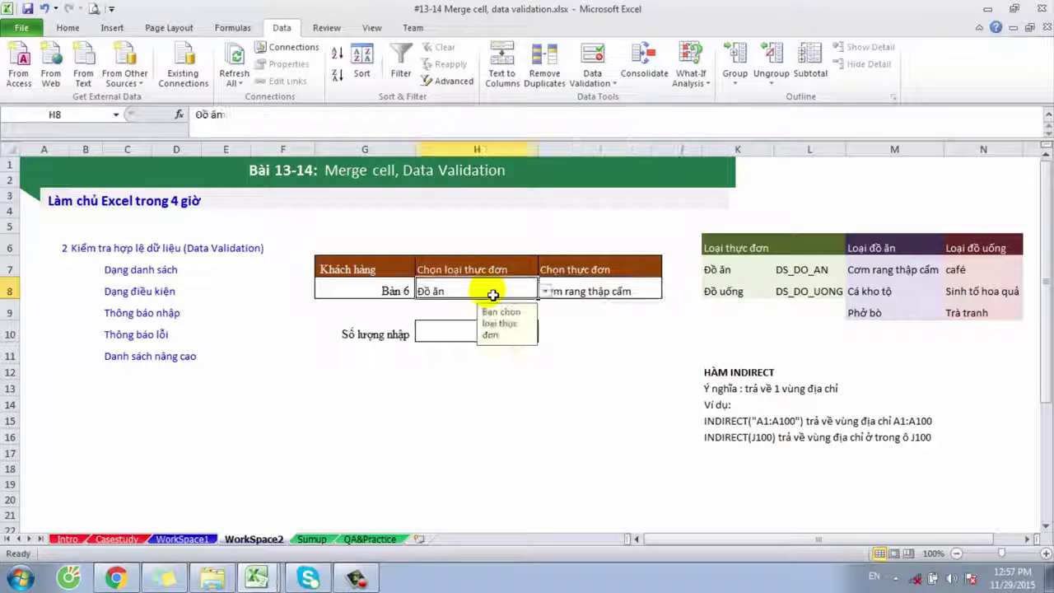
{"action": "left_click", "coordinate": [544, 292]}
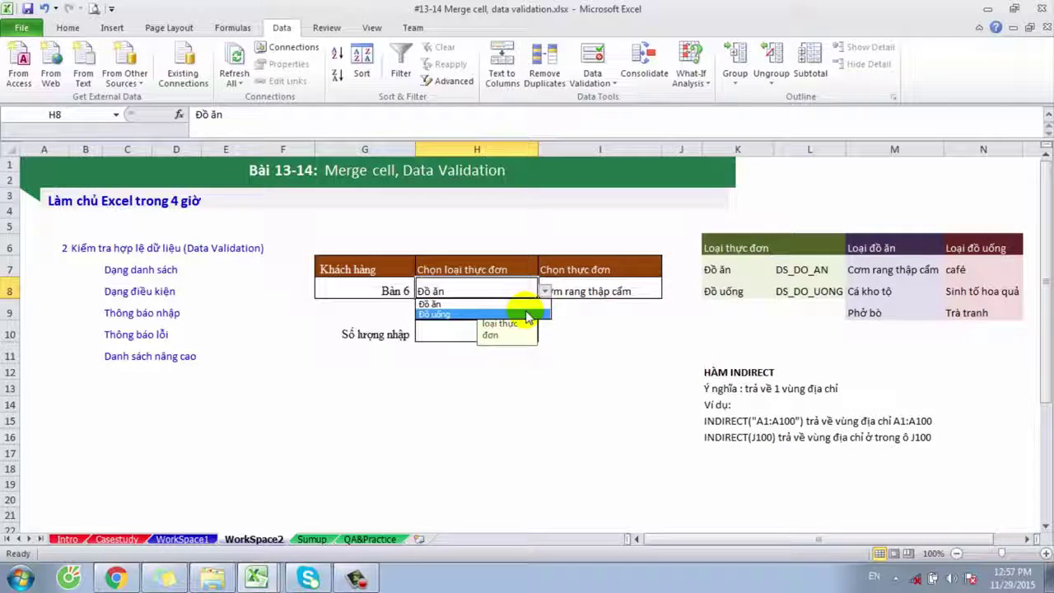
{"action": "left_click", "coordinate": [527, 315]}
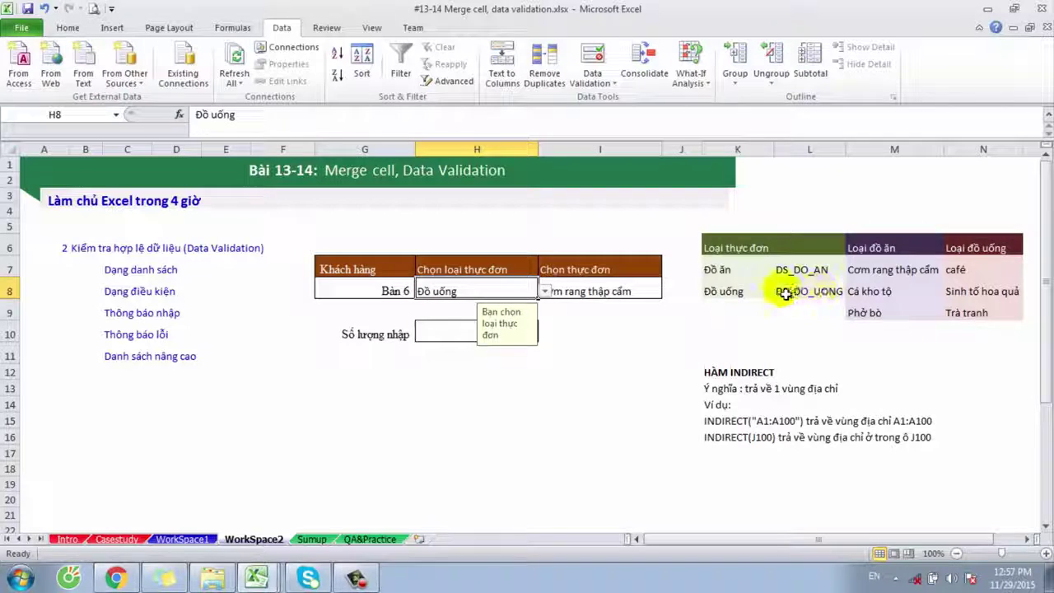
{"action": "left_click_drag", "start_coordinate": [969, 269], "coordinate": [972, 306]}
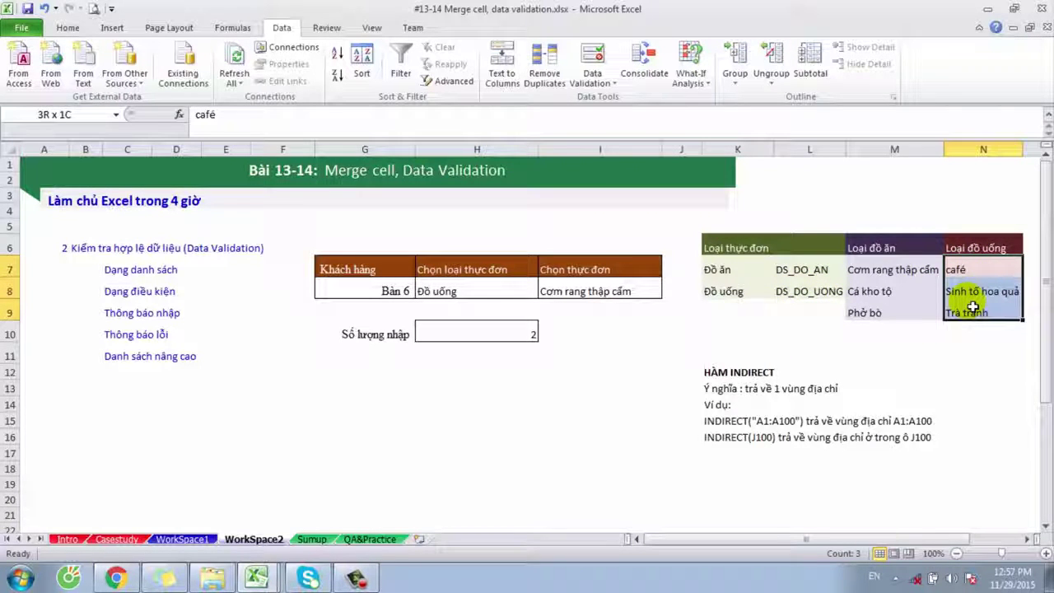
{"action": "left_click", "coordinate": [643, 291]}
{"action": "left_click", "coordinate": [668, 291]}
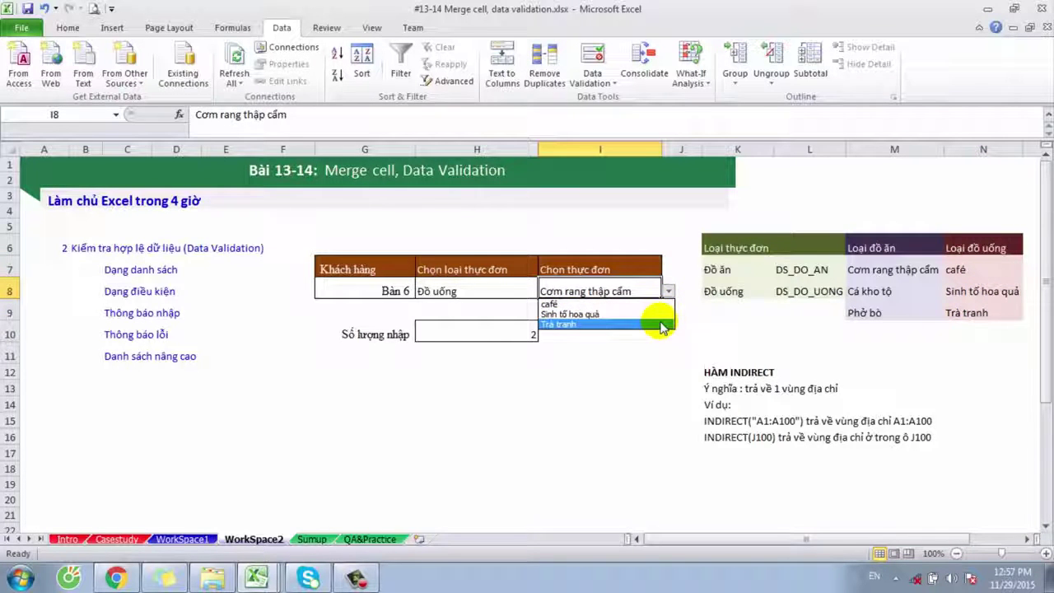
{"action": "key", "text": "Escape"}
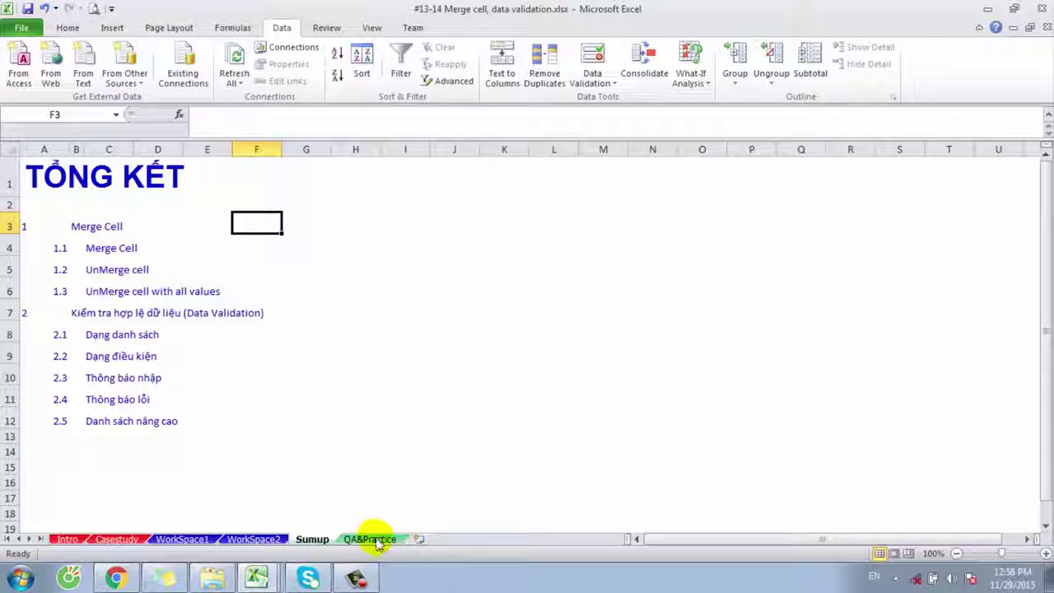
Step: Show the QA&Practice sheet and preview the Home tab's Find & Select menu
{"action": "left_click", "coordinate": [373, 539]}
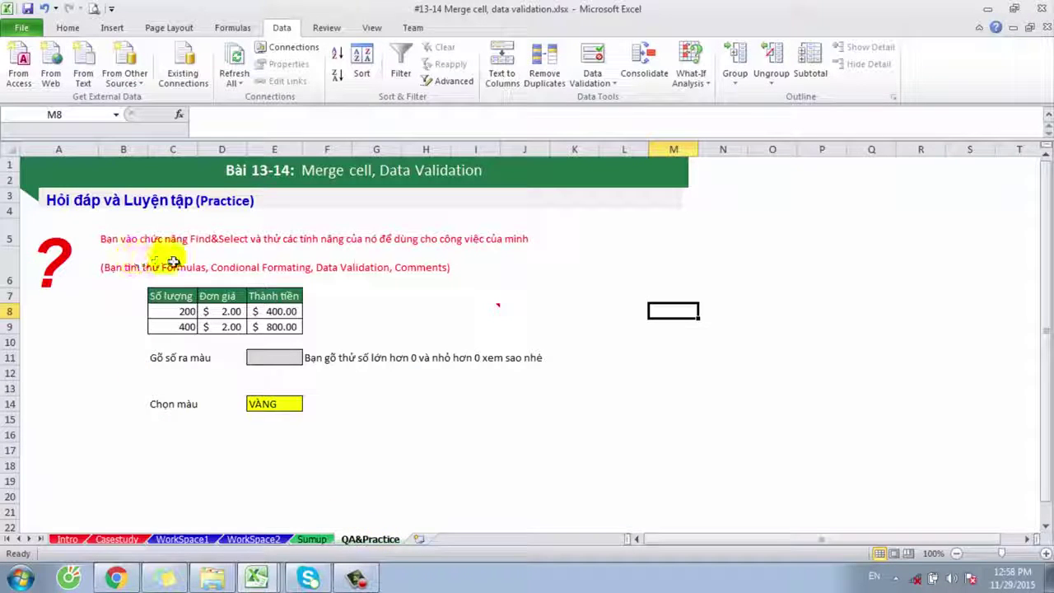
{"action": "left_click", "coordinate": [67, 28]}
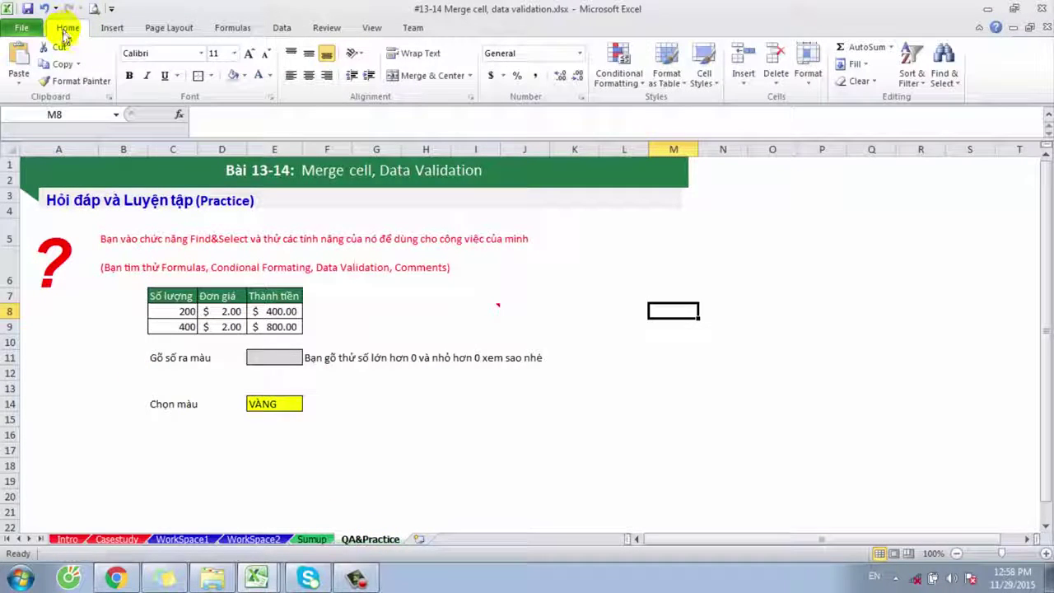
{"action": "left_click", "coordinate": [947, 78]}
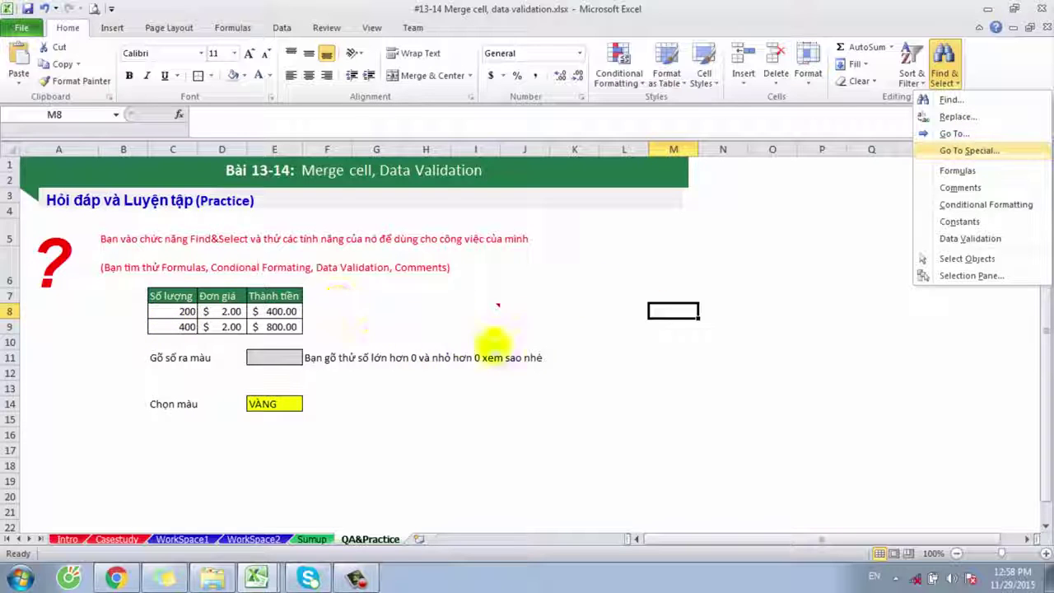
{"action": "left_click", "coordinate": [600, 370]}
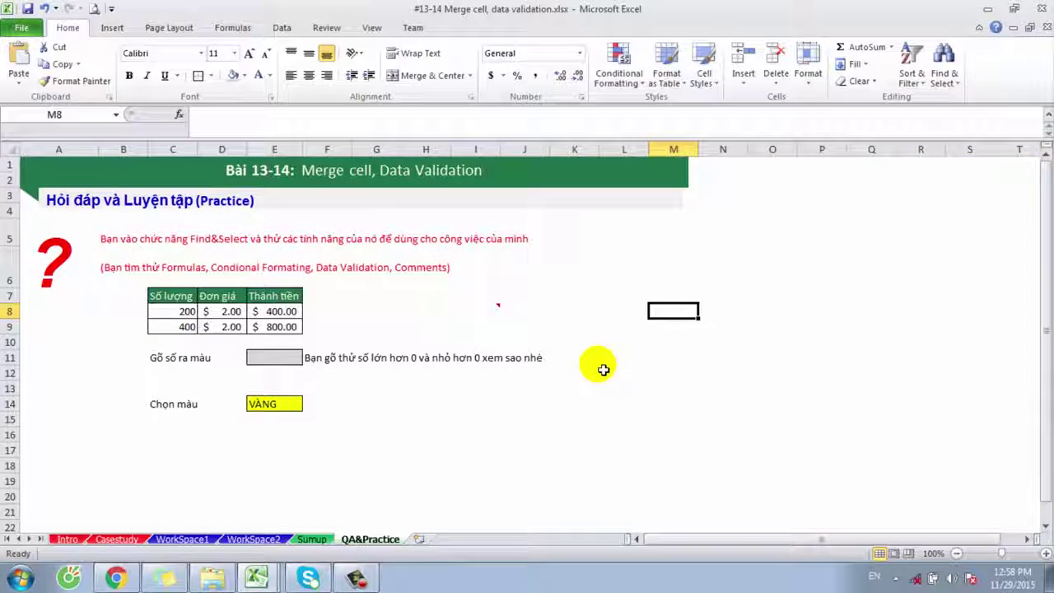